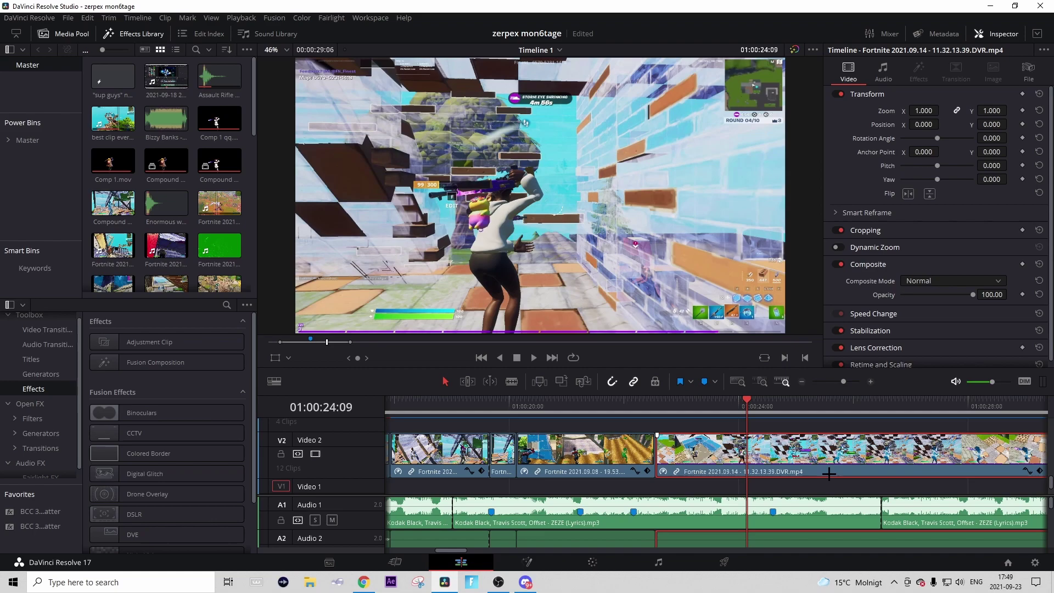
Slow the Fortnite gameplay clip on Video 2 to 25% from Marker 11 at 01:00:24:36 onward, using the retime controls
{"action": "left_click", "coordinate": [777, 408]}
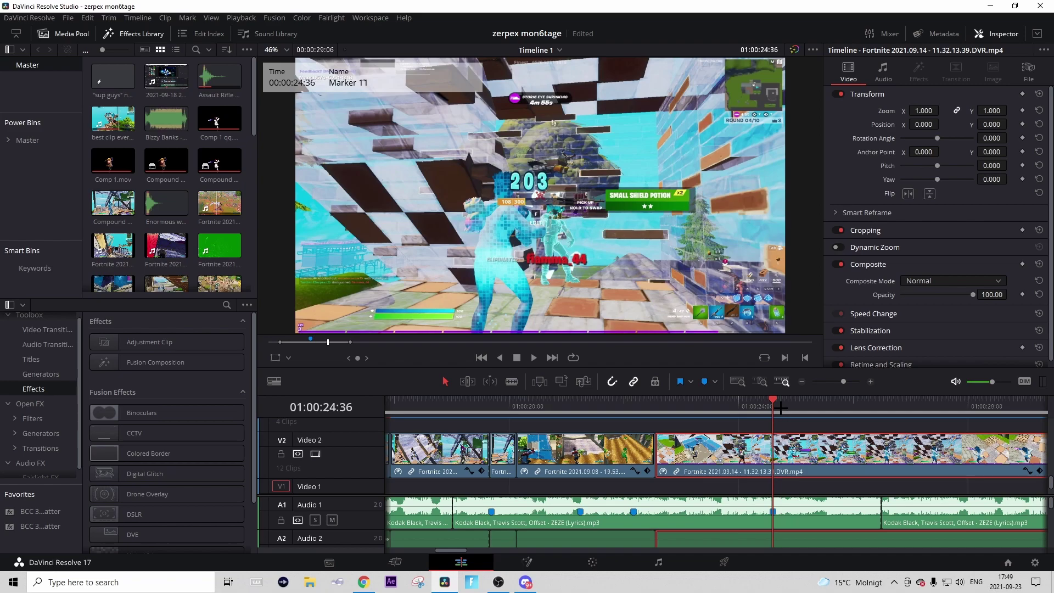
{"action": "key", "text": "ctrl+r"}
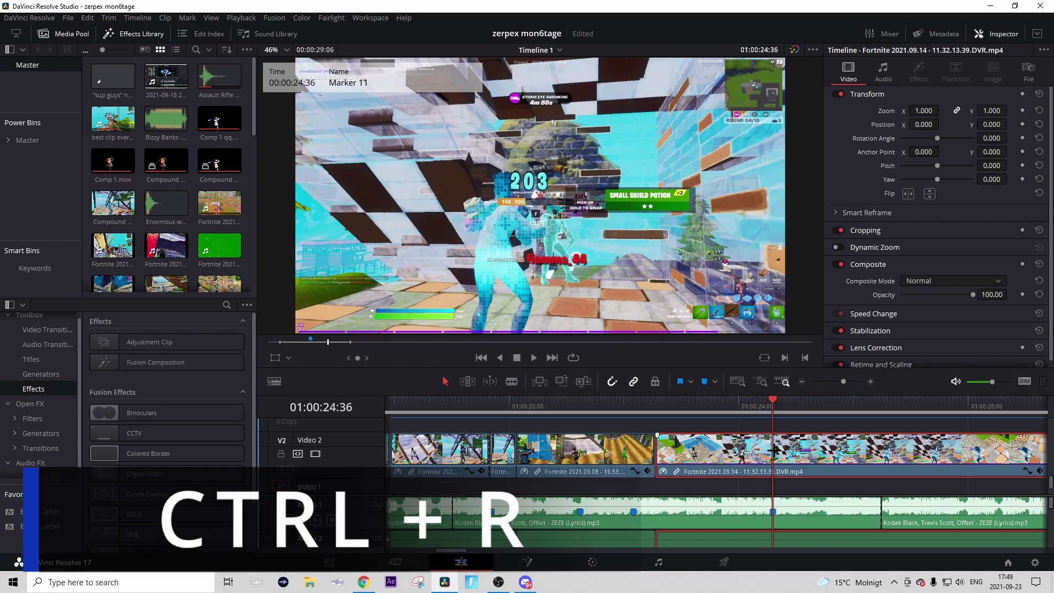
{"action": "left_click", "coordinate": [870, 382]}
{"action": "left_click_drag", "start_coordinate": [851, 381], "coordinate": [840, 381]}
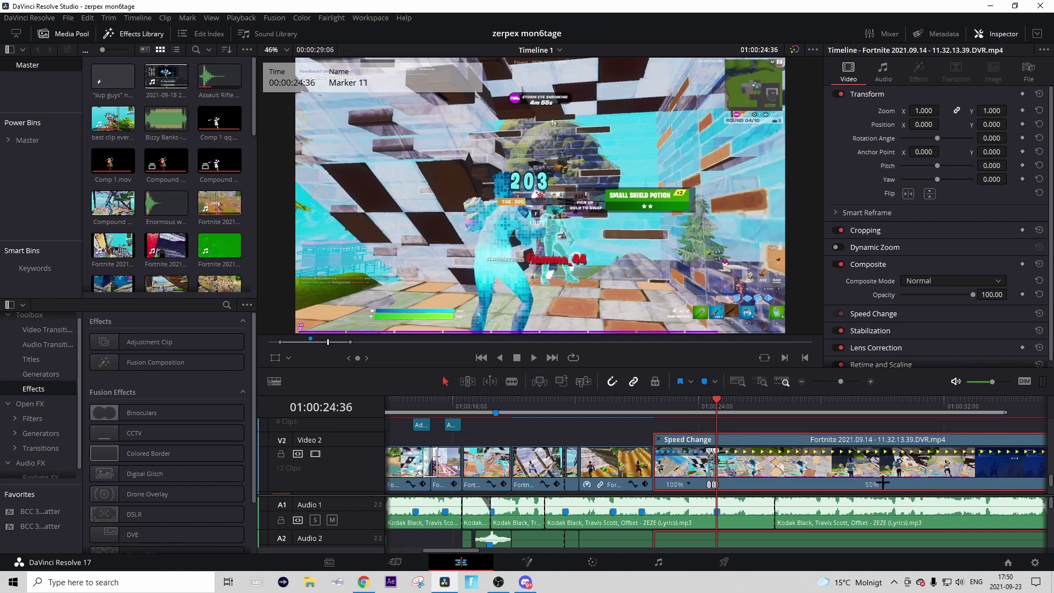
{"action": "left_click", "coordinate": [882, 483]}
{"action": "mouse_move", "coordinate": [909, 499]}
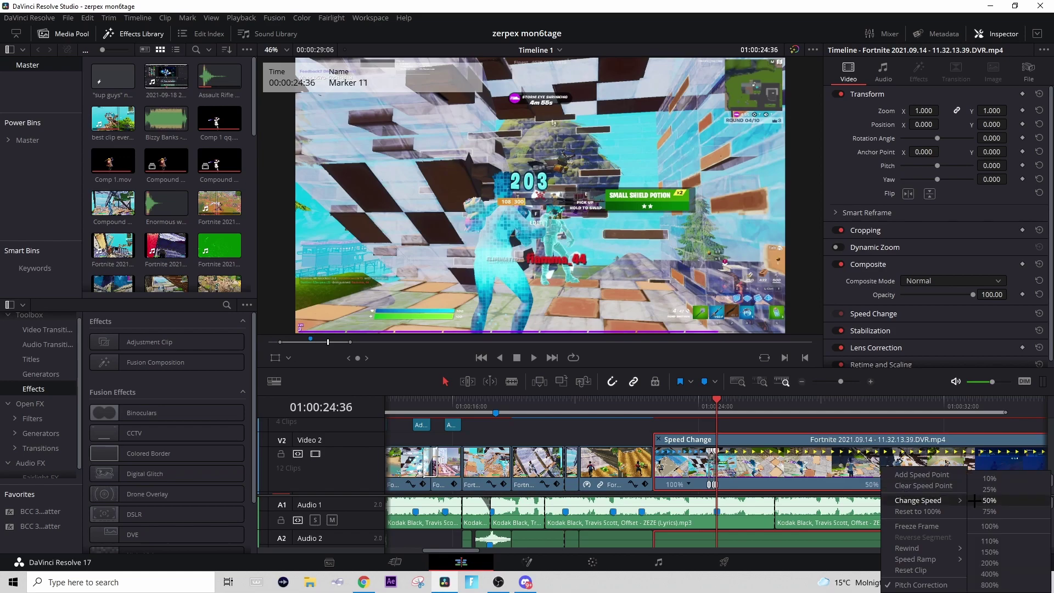
{"action": "left_click", "coordinate": [989, 490]}
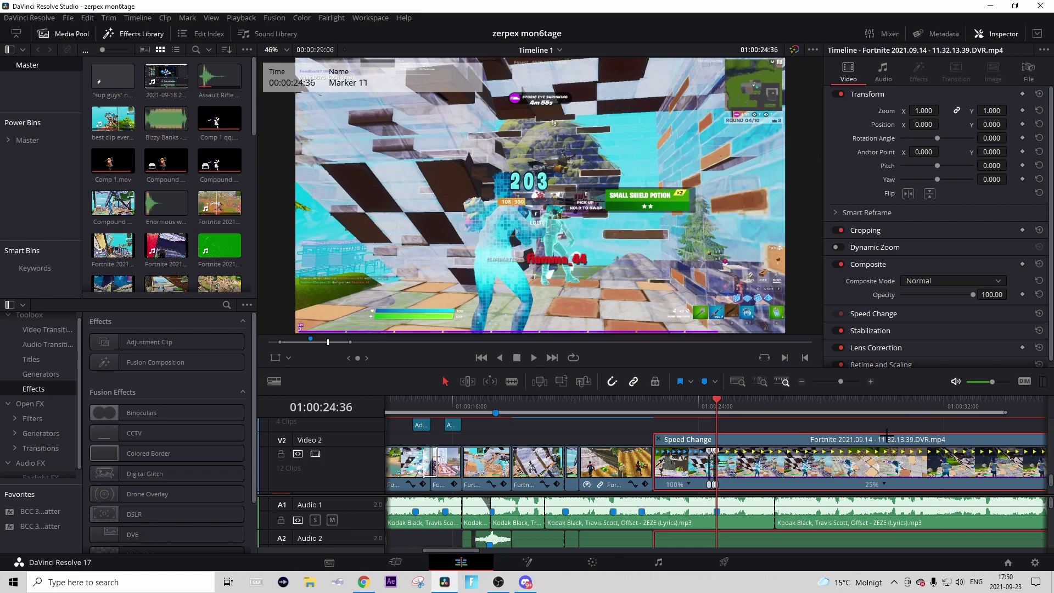
{"action": "left_click", "coordinate": [1035, 562]}
Place an adjustment clip on Video 3 above the slowed gameplay section, starting at Marker 11
{"action": "scroll", "coordinate": [670, 357], "scroll_direction": "down", "scroll_amount": 8}
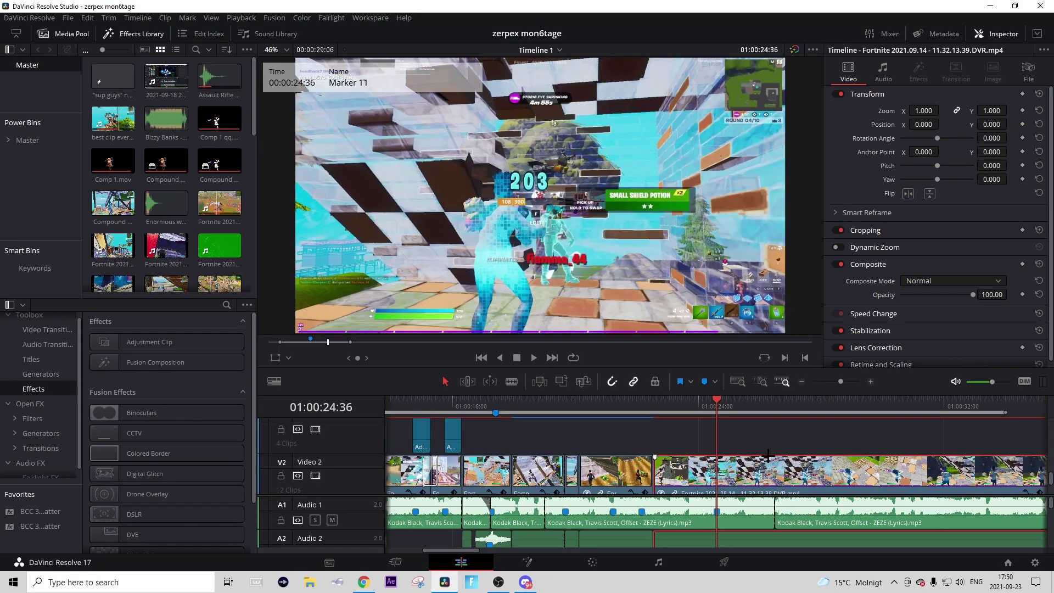
{"action": "scroll", "coordinate": [768, 454], "scroll_direction": "down", "scroll_amount": 1}
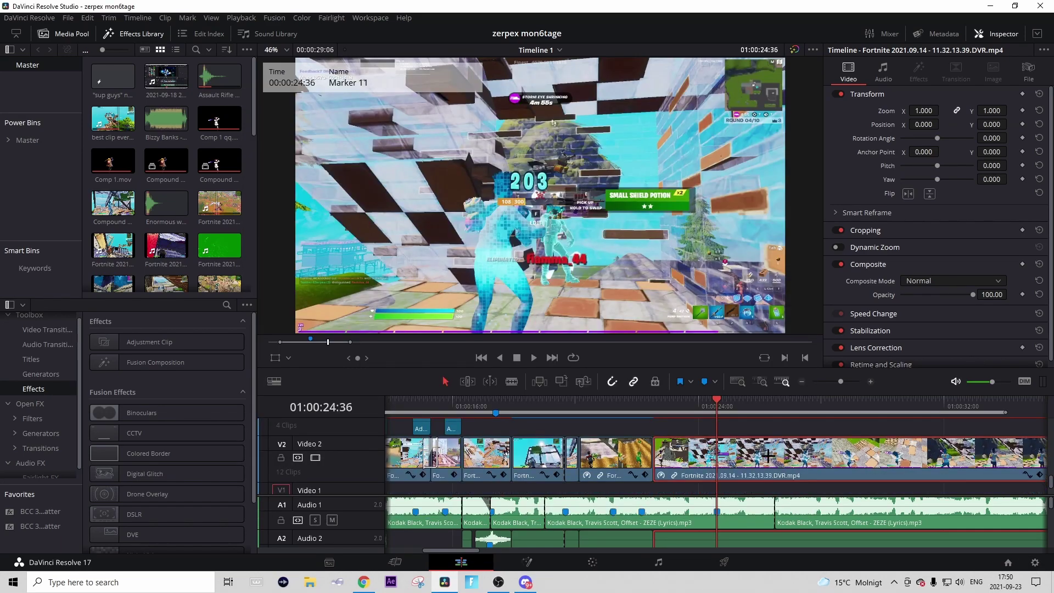
{"action": "scroll", "coordinate": [844, 483], "scroll_direction": "up", "scroll_amount": 2}
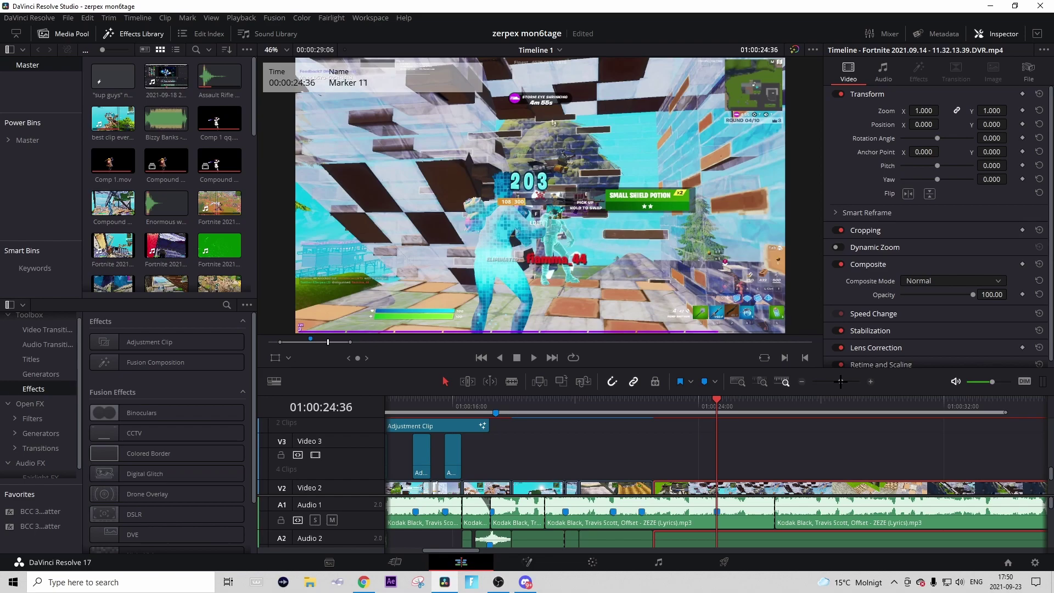
{"action": "scroll", "coordinate": [834, 467], "scroll_direction": "down", "scroll_amount": 1}
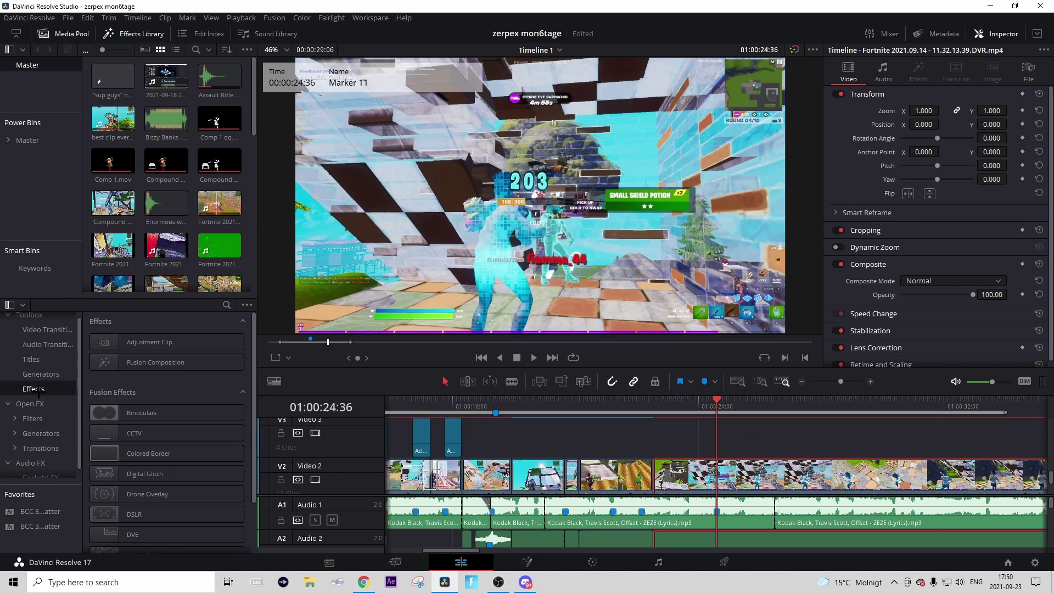
{"action": "left_click_drag", "start_coordinate": [159, 342], "coordinate": [724, 447]}
{"action": "left_click", "coordinate": [870, 381]}
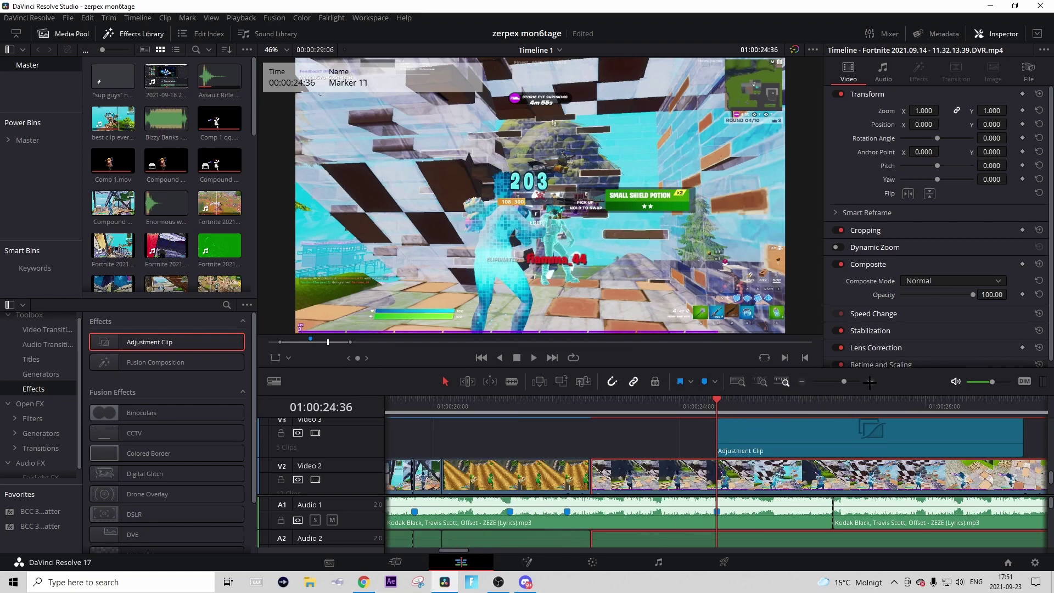
{"action": "left_click", "coordinate": [870, 382]}
{"action": "left_click", "coordinate": [712, 403]}
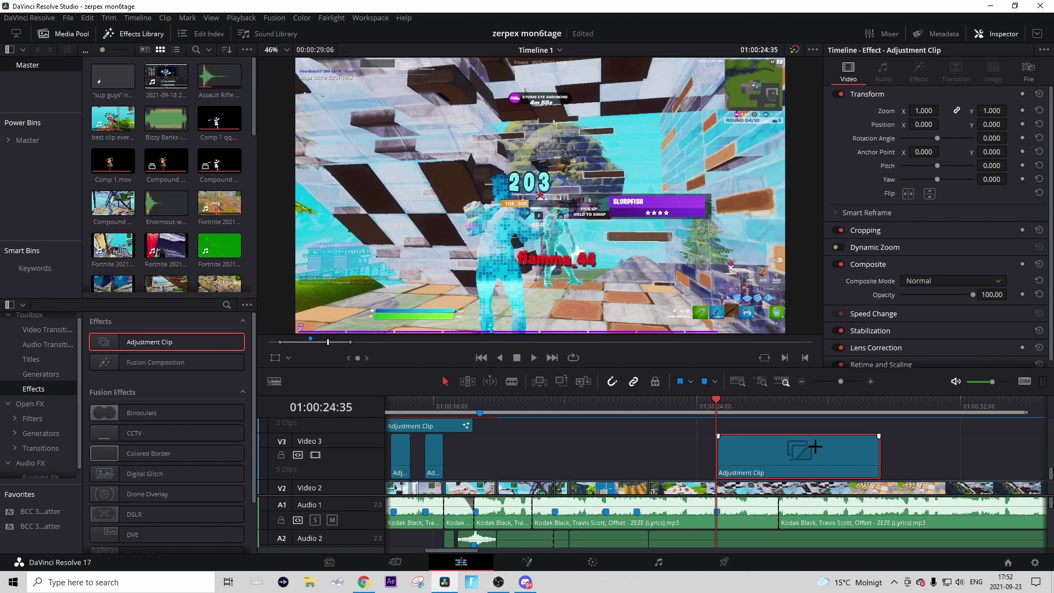
Stack a second adjustment clip on Video 4 directly above the one on Video 3, with the same start
{"action": "scroll", "coordinate": [815, 447], "scroll_direction": "up", "scroll_amount": 2}
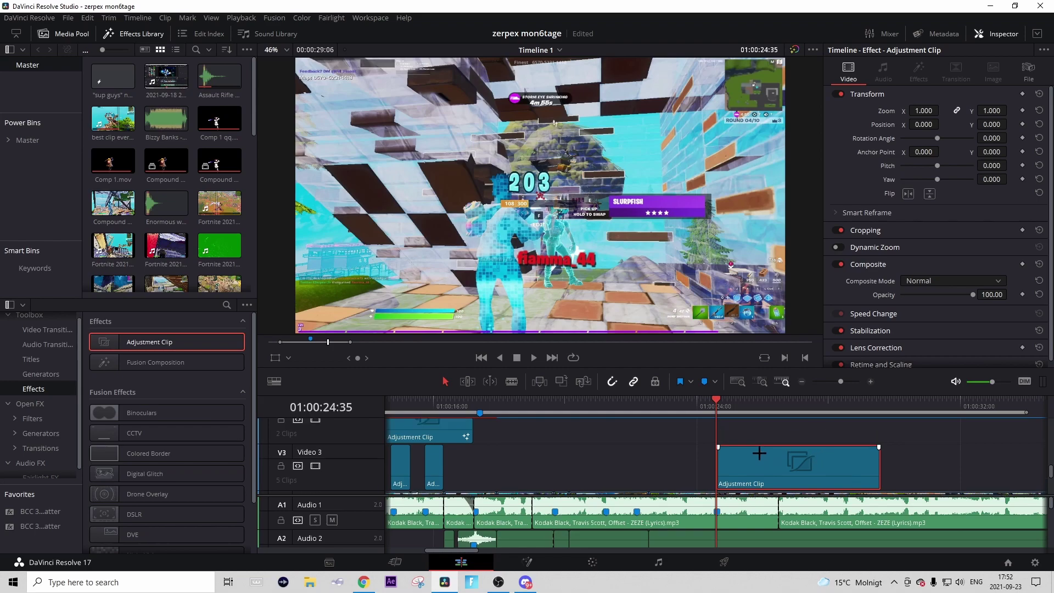
{"action": "left_click_drag", "start_coordinate": [153, 335], "coordinate": [713, 436]}
{"action": "scroll", "coordinate": [885, 451], "scroll_direction": "down", "scroll_amount": 1}
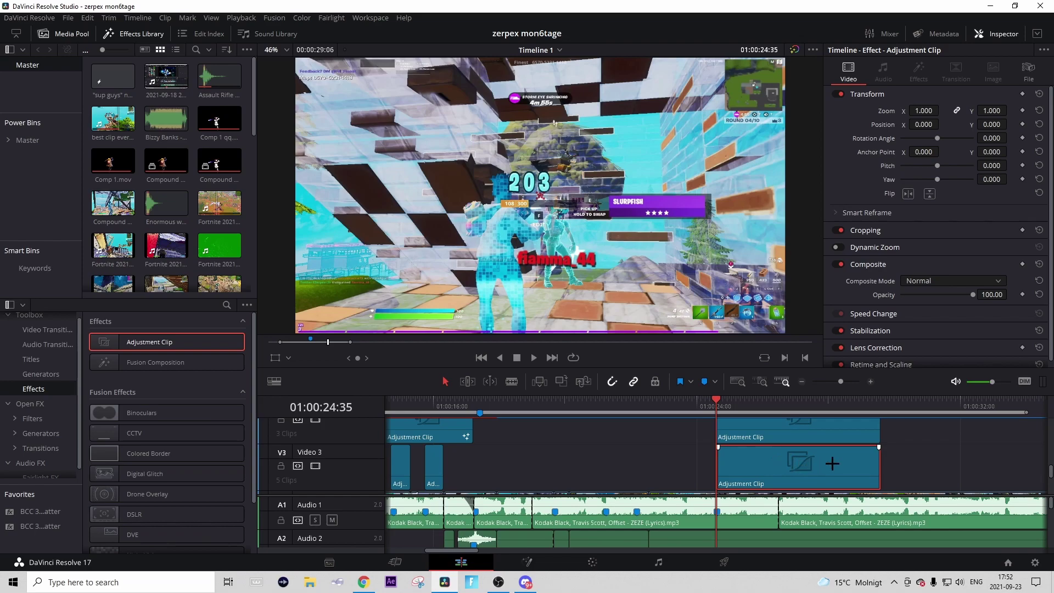
{"action": "scroll", "coordinate": [790, 458], "scroll_direction": "up", "scroll_amount": 1}
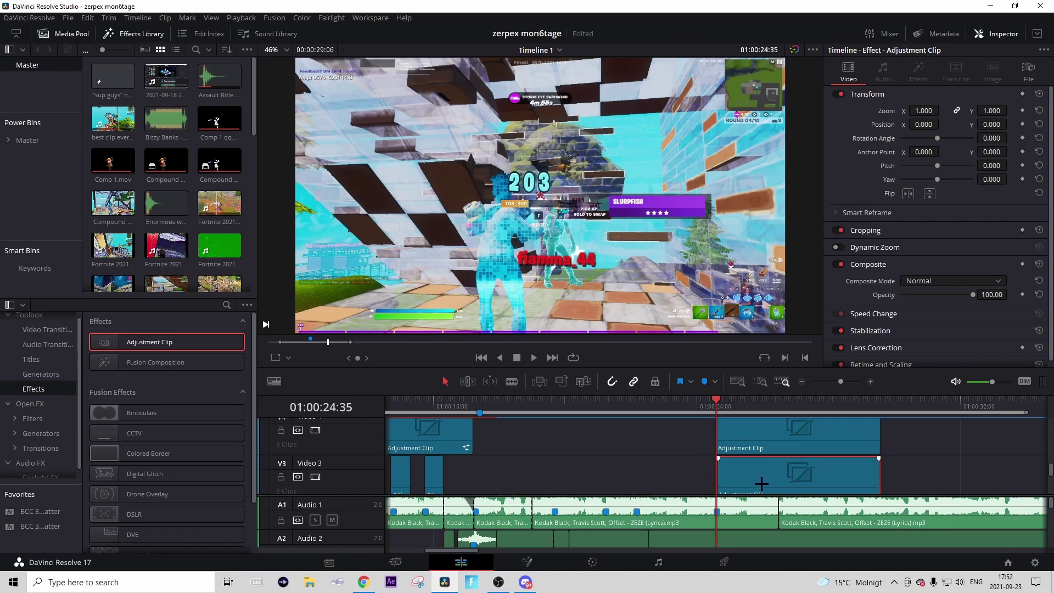
{"action": "scroll", "coordinate": [902, 468], "scroll_direction": "down", "scroll_amount": 1}
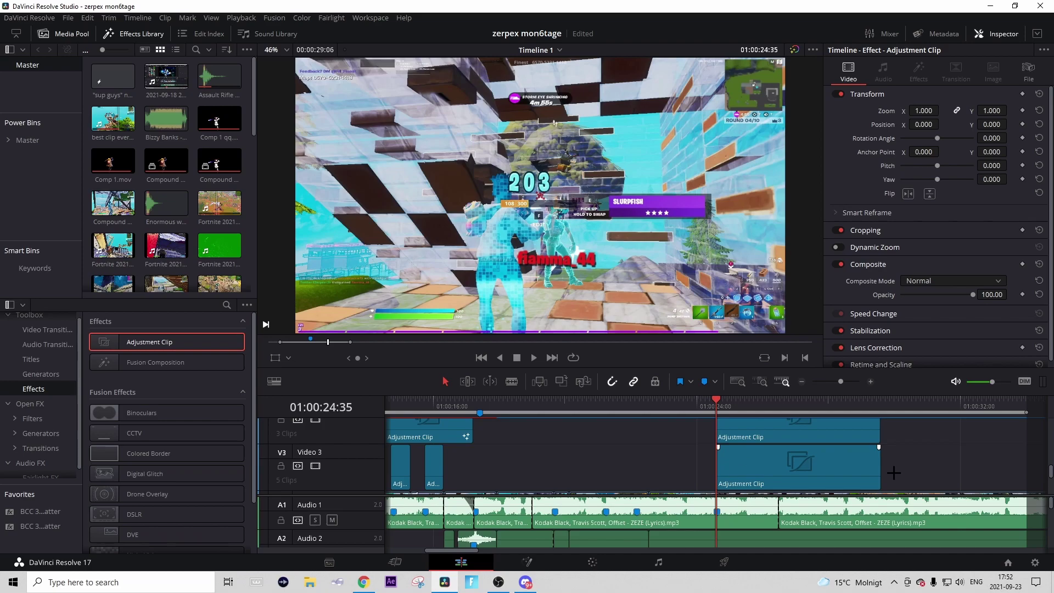
Open the Video 3 adjustment clip in Fusion and bring in the saved S_HueSatBright preset nodes with ellipse masks from File Explorer
{"action": "right_click", "coordinate": [735, 461]}
{"action": "mouse_move", "coordinate": [738, 441]}
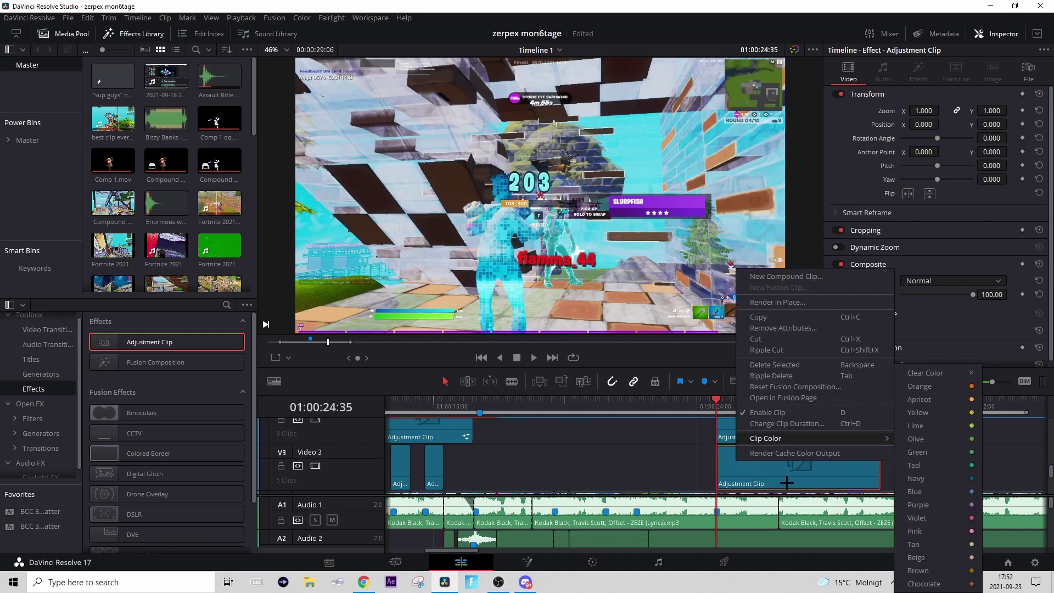
{"action": "left_click", "coordinate": [825, 397]}
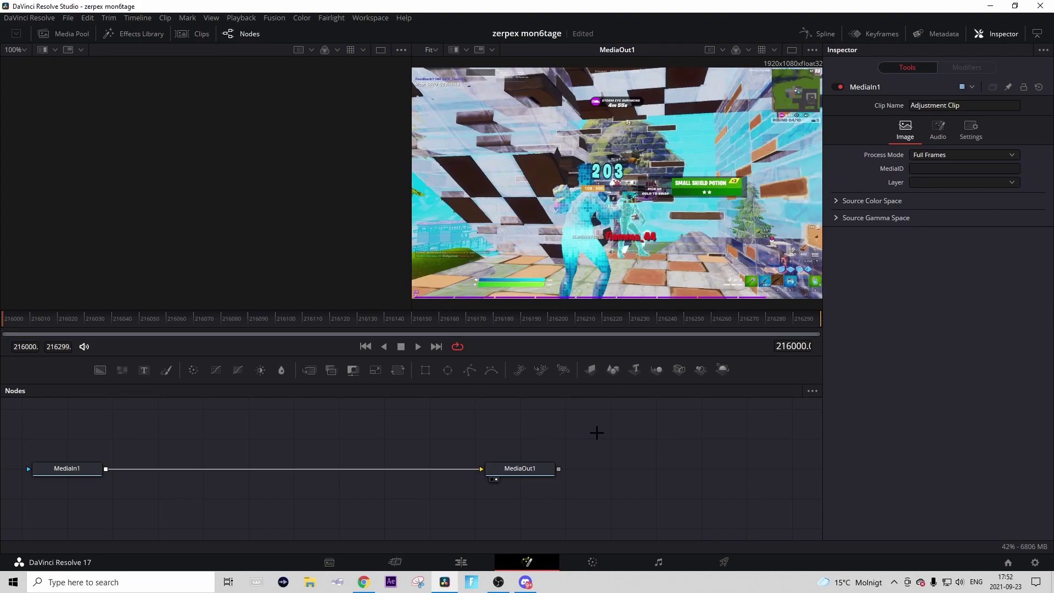
{"action": "key", "text": "super+e"}
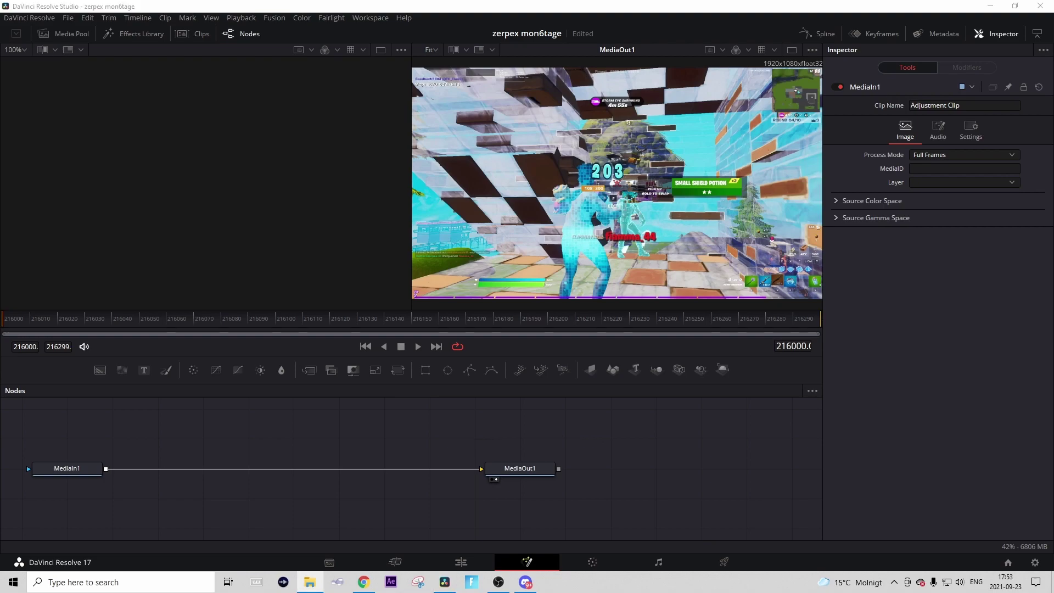
{"action": "left_click_drag", "start_coordinate": [1053, 385], "coordinate": [241, 463]}
{"action": "left_click_drag", "start_coordinate": [434, 429], "coordinate": [217, 445]}
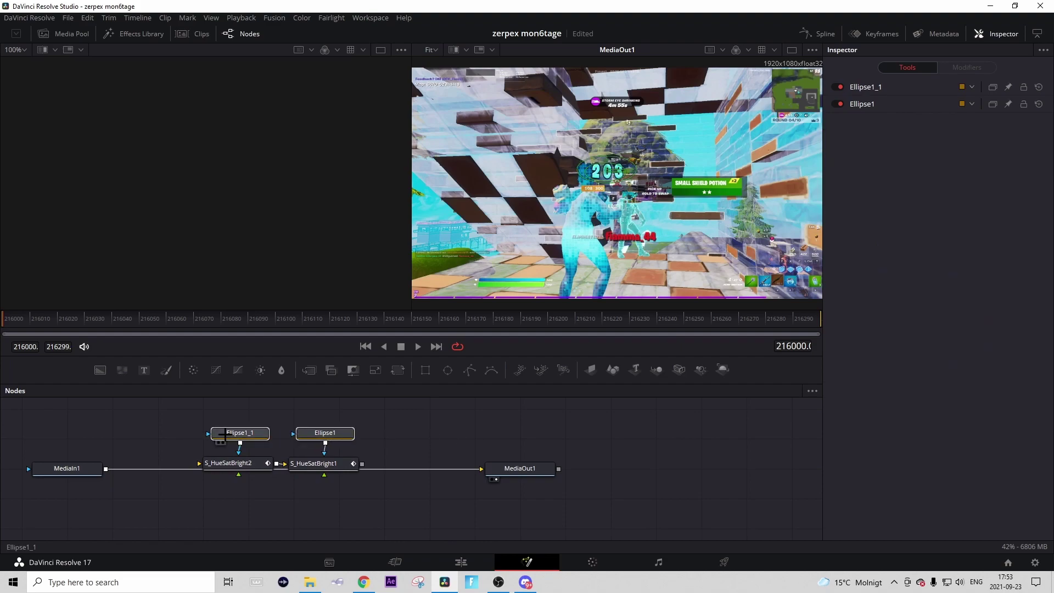
Connect MediaIn1 to S_HueSatBright2 and S_HueSatBright1 to MediaOut1 so the preset sits in the node chain
{"action": "left_click_drag", "start_coordinate": [475, 468], "coordinate": [199, 463]}
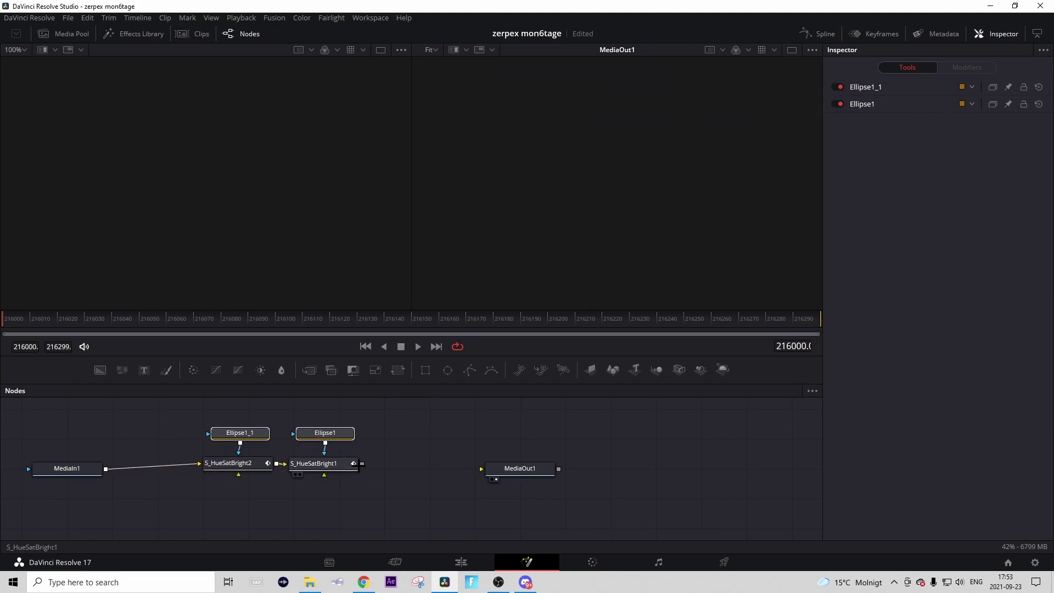
{"action": "left_click_drag", "start_coordinate": [362, 464], "coordinate": [480, 468]}
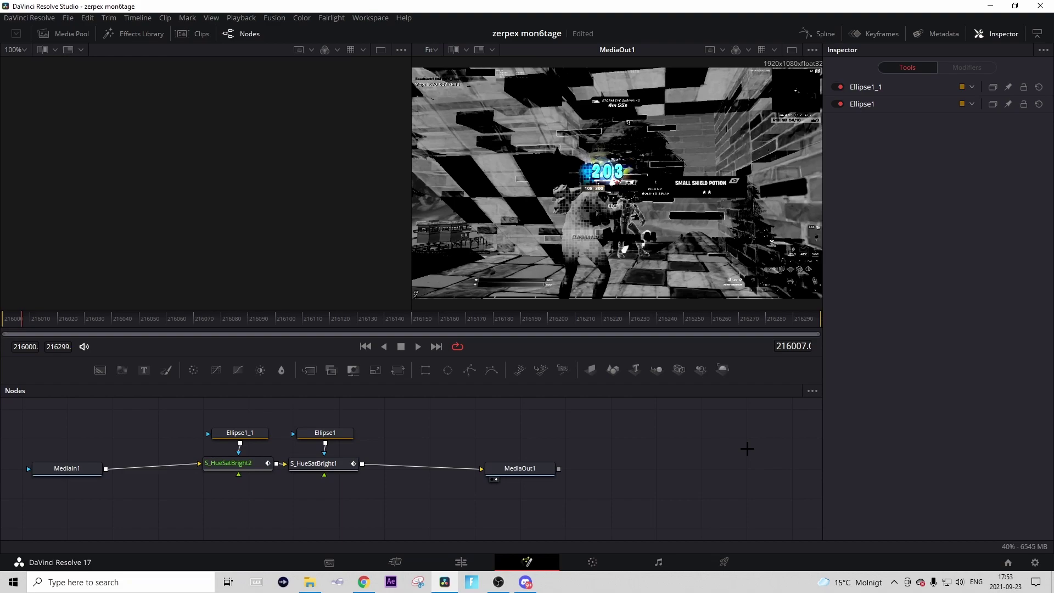
{"action": "left_click", "coordinate": [747, 448]}
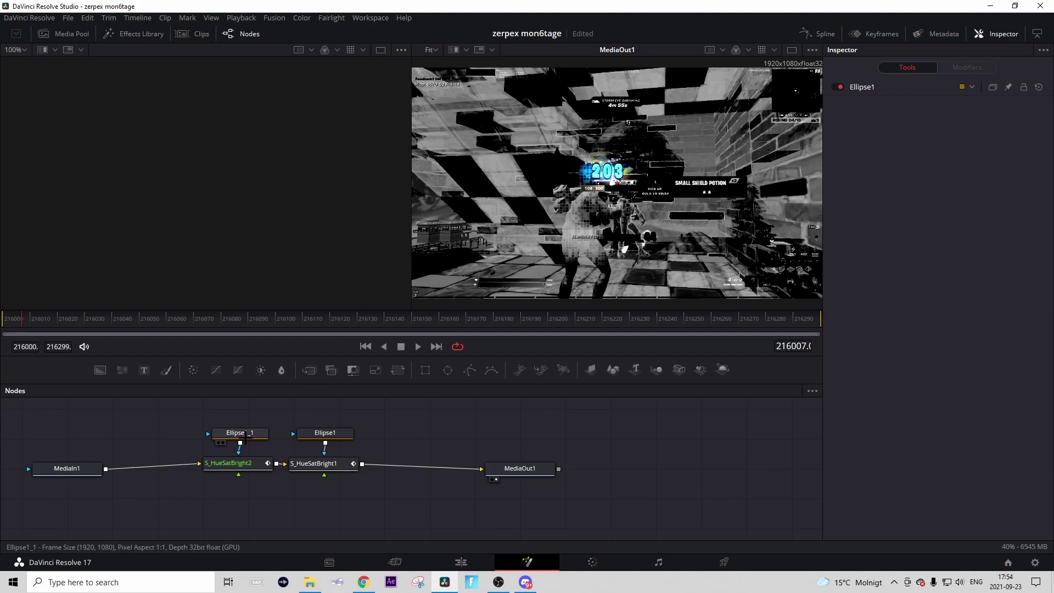
Reposition the Ellipse1_1 and Ellipse1 masks over the 203 damage number, with Ellipse1 centred at about X 0.477, Y 0.562
{"action": "left_click", "coordinate": [255, 432]}
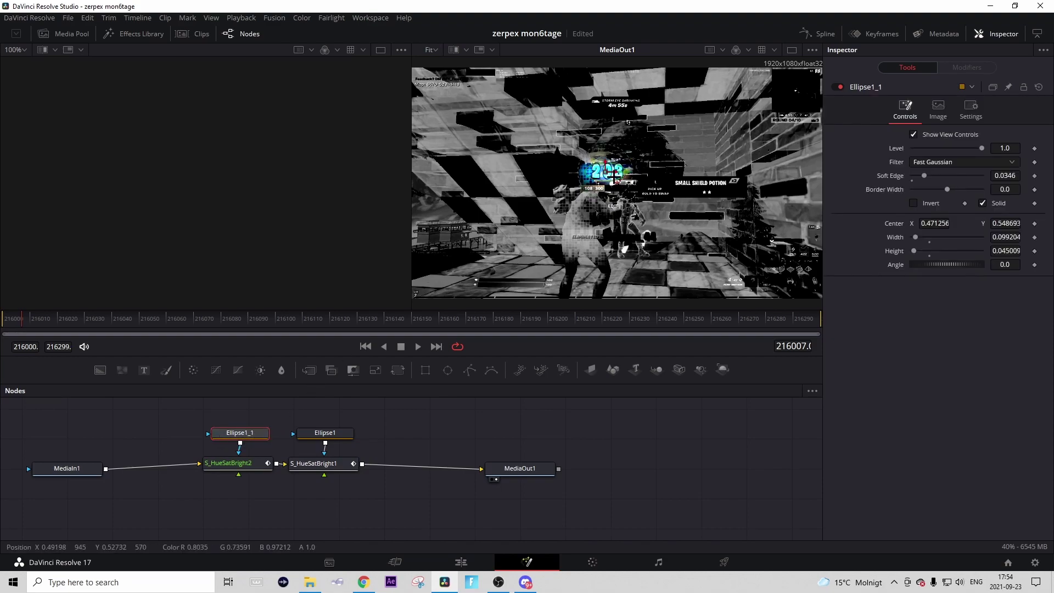
{"action": "scroll", "coordinate": [614, 175], "scroll_direction": "up", "scroll_amount": 2}
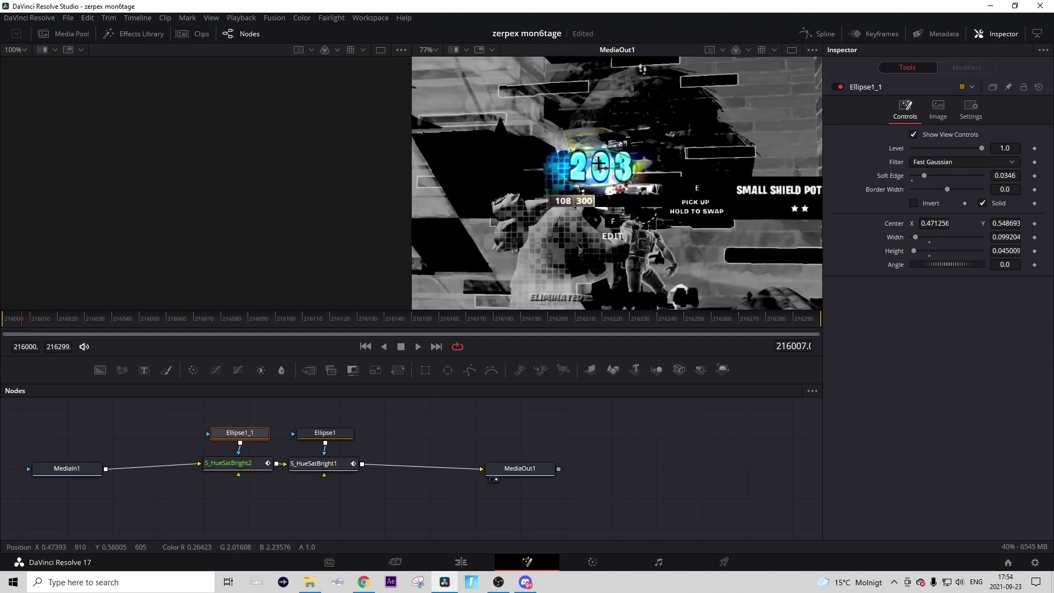
{"action": "mouse_move", "coordinate": [594, 165]}
{"action": "left_mouse_down"}
{"action": "mouse_move", "coordinate": [519, 134]}
{"action": "mouse_move", "coordinate": [601, 165]}
{"action": "left_mouse_up"}
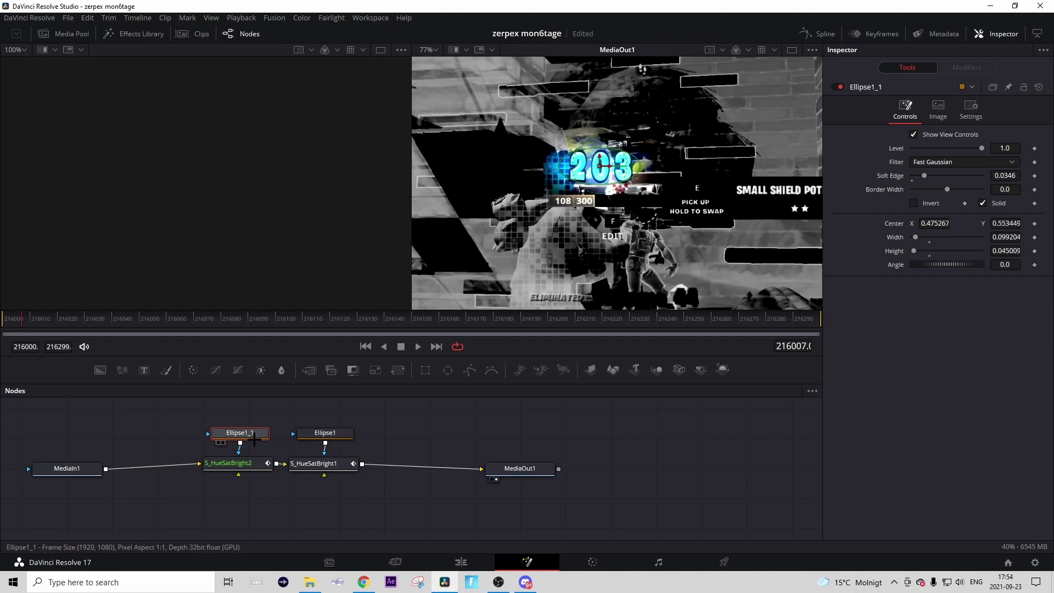
{"action": "left_click", "coordinate": [328, 430]}
{"action": "left_click", "coordinate": [326, 431]}
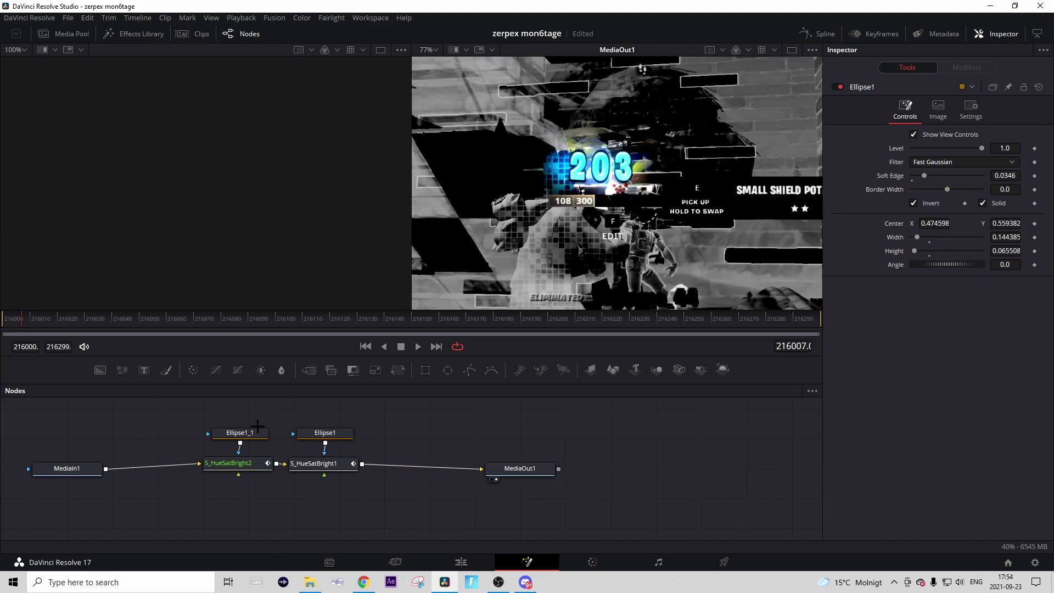
{"action": "left_click", "coordinate": [241, 433]}
{"action": "left_click", "coordinate": [325, 433]}
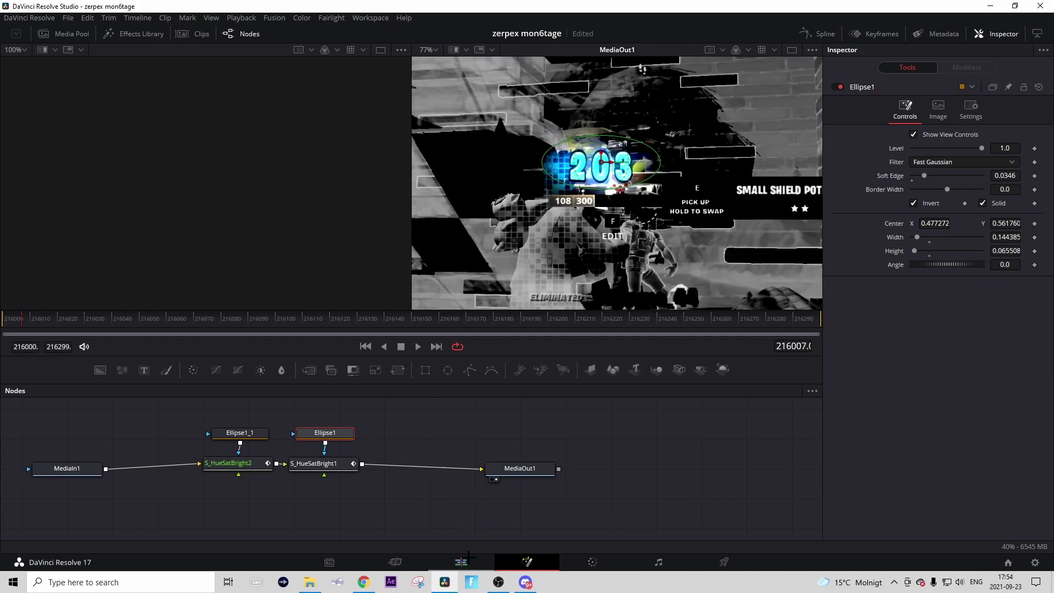
Return to the Edit page and enable Render Cache Color Output for the Video 3 adjustment clip
{"action": "left_click", "coordinate": [460, 561]}
{"action": "right_click", "coordinate": [777, 461]}
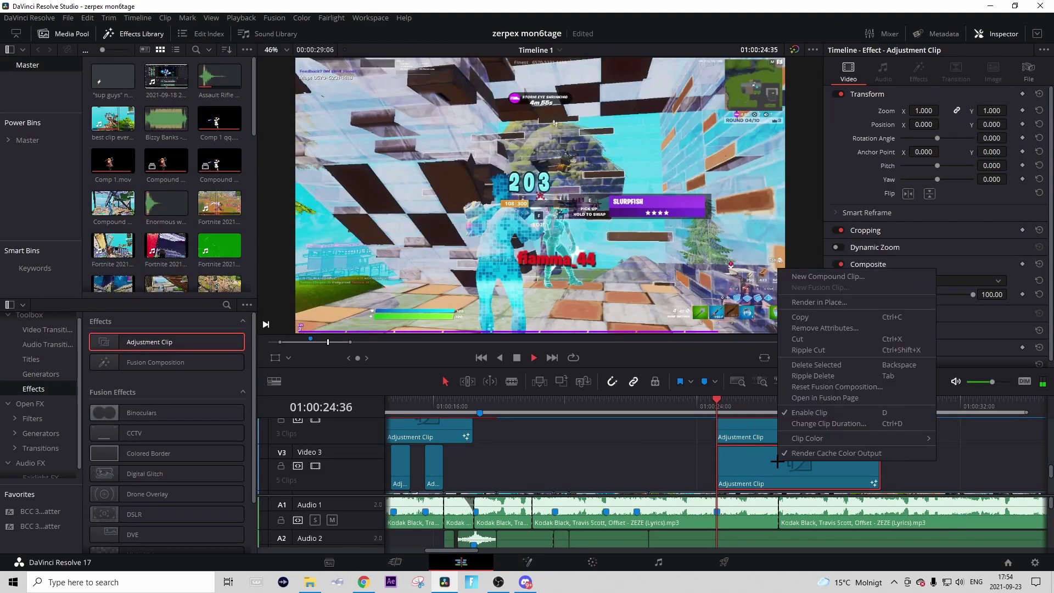
{"action": "left_click", "coordinate": [770, 474]}
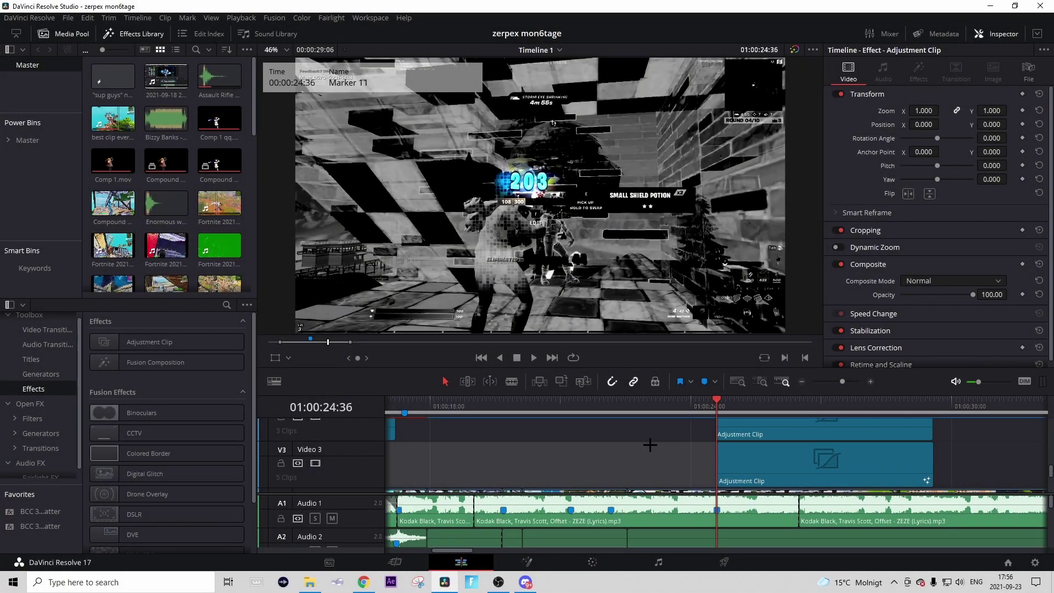
Toggle Render Cache Color Output for the adjustment clip on Video 3
{"action": "left_click", "coordinate": [784, 436]}
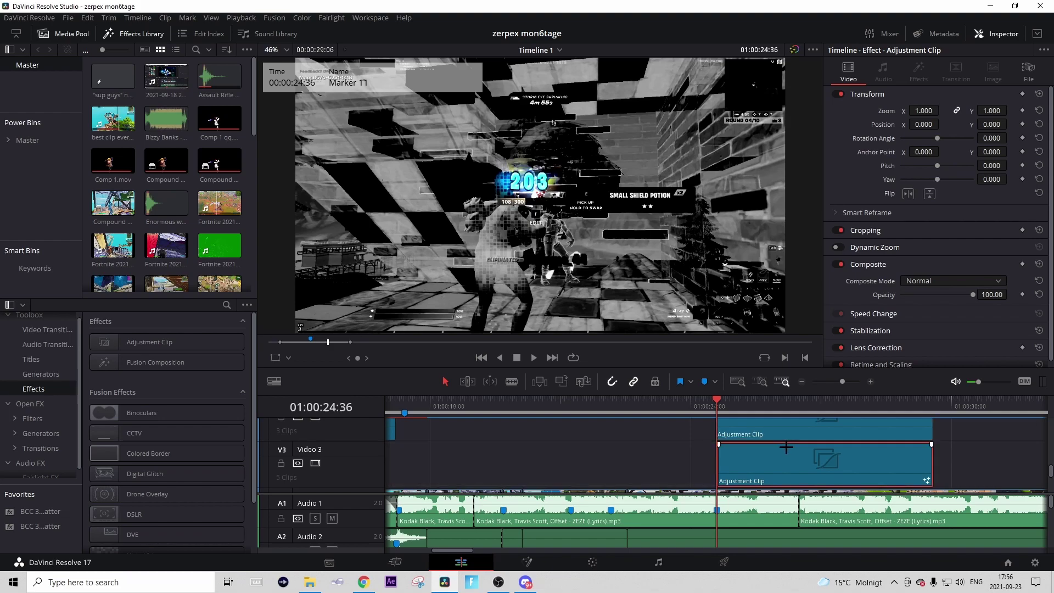
{"action": "right_click", "coordinate": [778, 455]}
{"action": "left_click", "coordinate": [810, 446]}
Open the Video 4 adjustment clip in Fusion and insert the saved Transform, S_Shake and S_Flicker preset nodes between MediaIn1 and MediaOut1
{"action": "scroll", "coordinate": [804, 471], "scroll_direction": "up", "scroll_amount": 2}
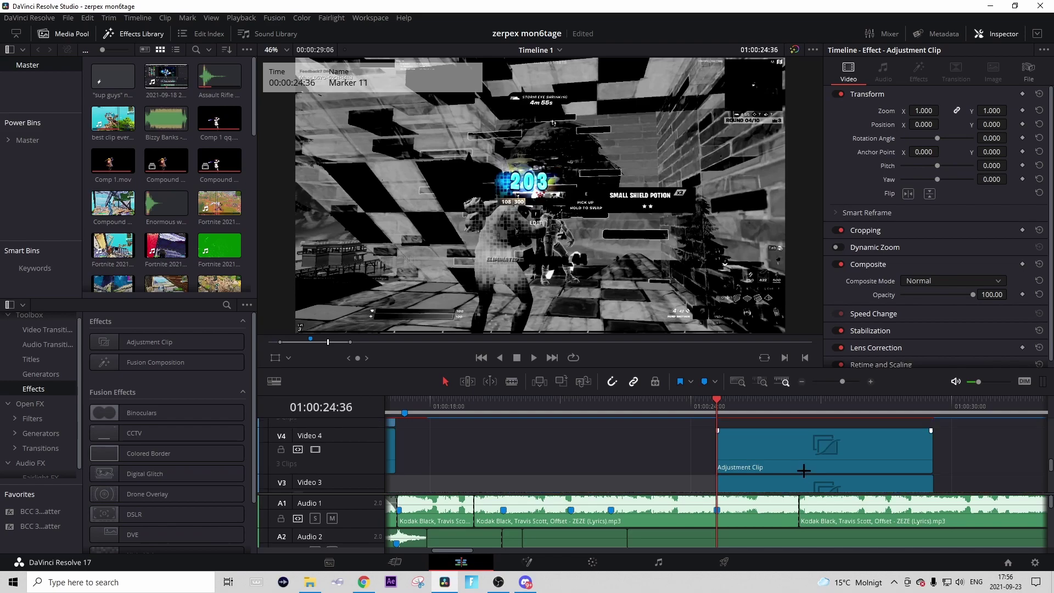
{"action": "scroll", "coordinate": [803, 470], "scroll_direction": "down", "scroll_amount": 1}
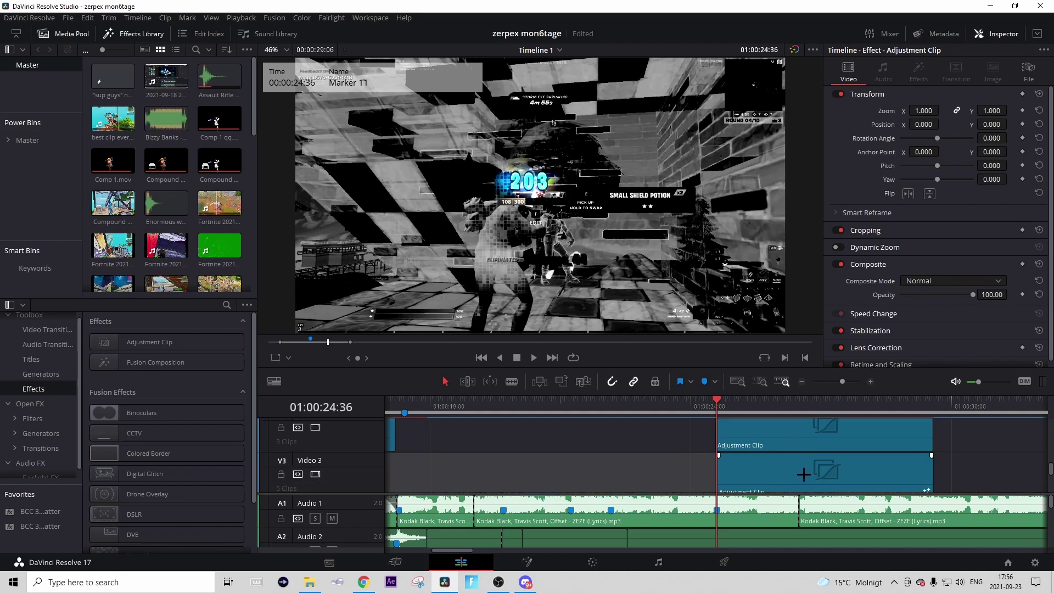
{"action": "right_click", "coordinate": [775, 433]}
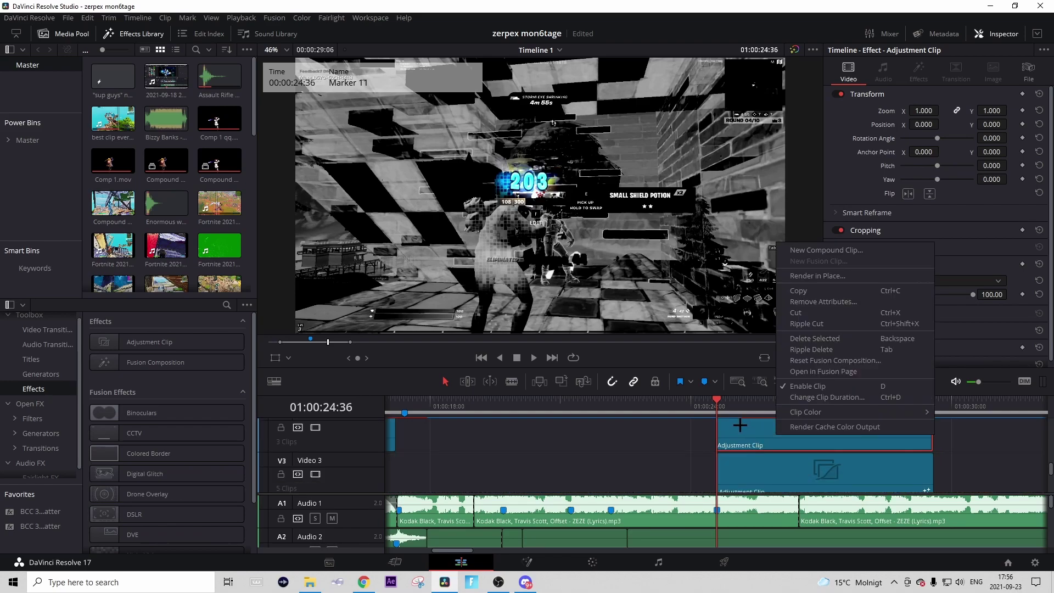
{"action": "left_click", "coordinate": [868, 372]}
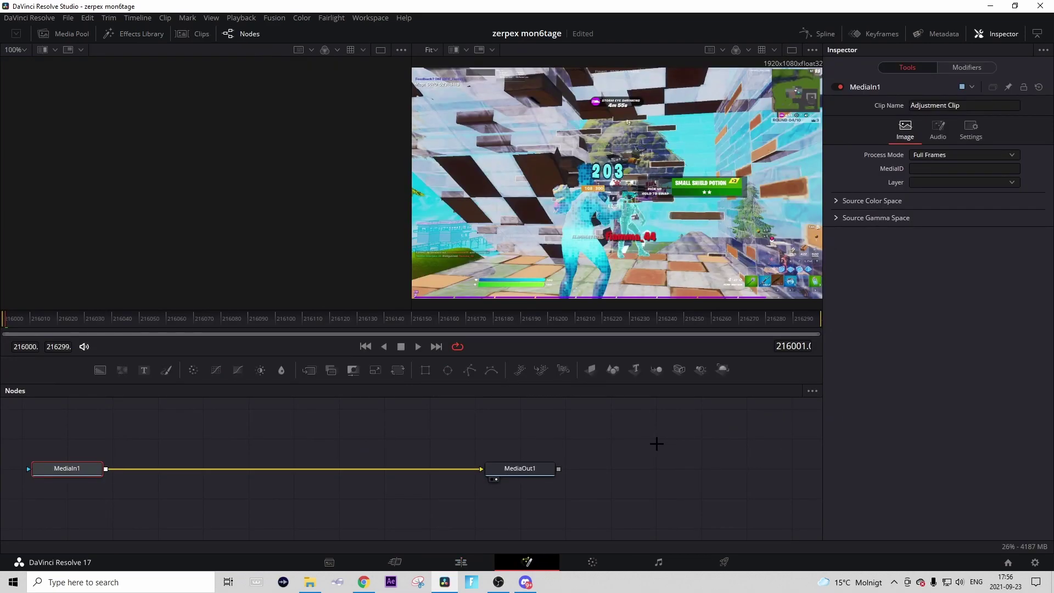
{"action": "key", "text": "alt+Tab"}
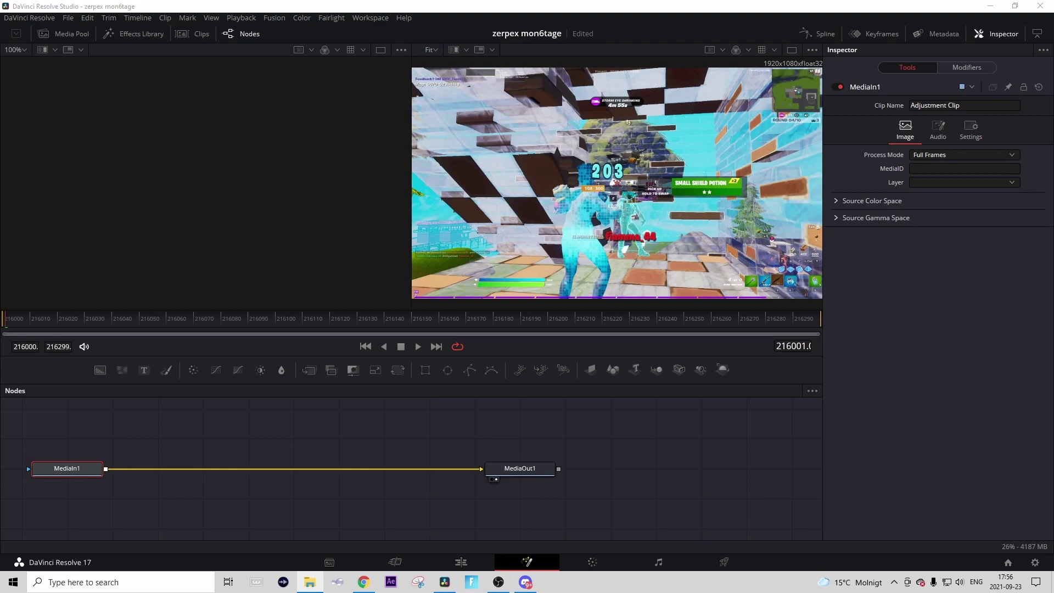
{"action": "left_click_drag", "start_coordinate": [769, 462], "coordinate": [373, 470]}
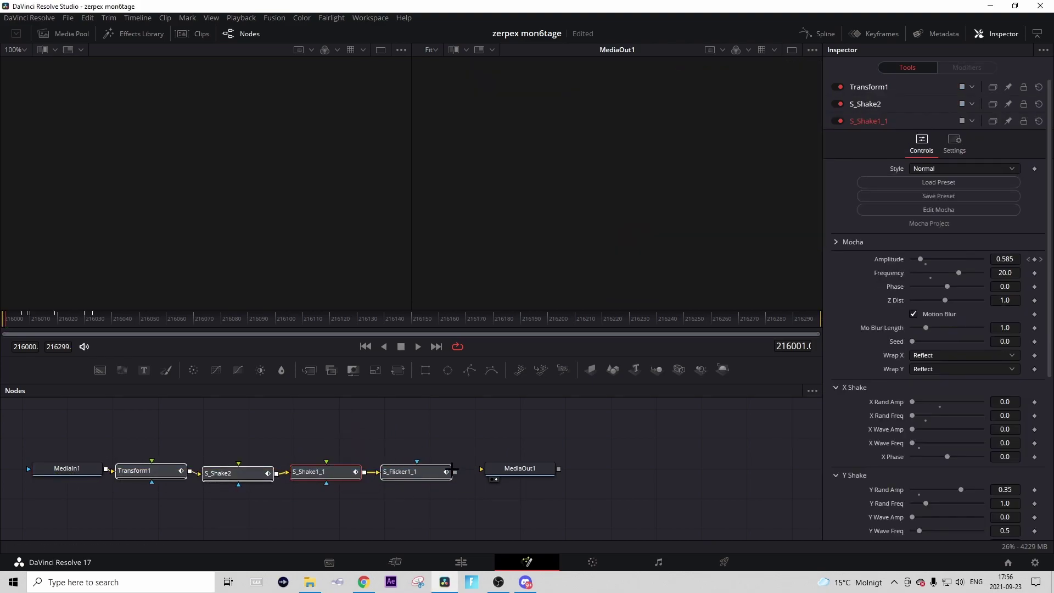
{"action": "left_click", "coordinate": [477, 485]}
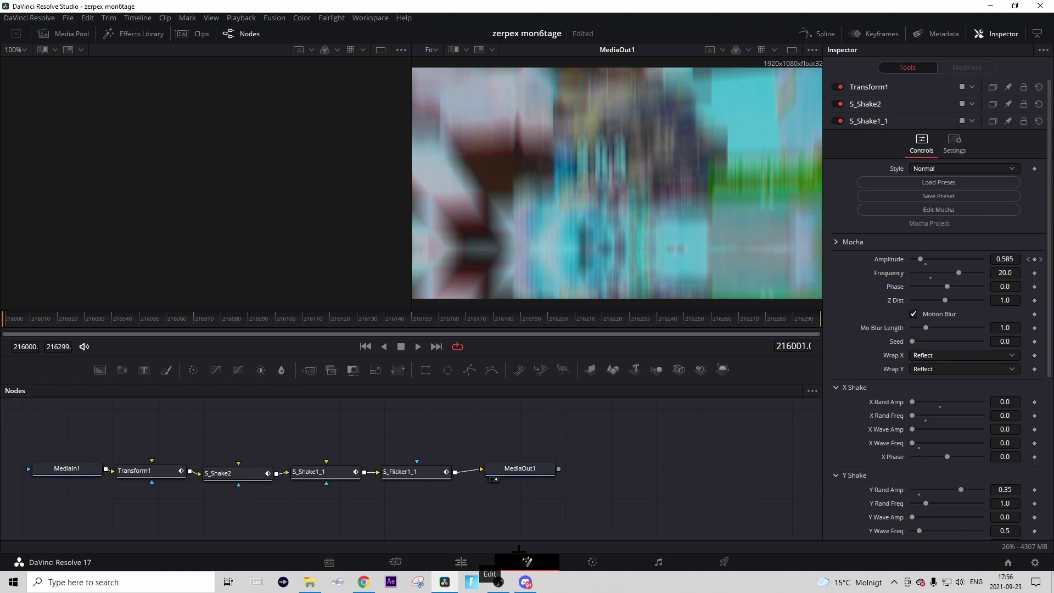
Return to the Edit page and enable Render Cache Color Output for the Video 4 adjustment clip
{"action": "left_click", "coordinate": [477, 556]}
{"action": "right_click", "coordinate": [759, 433]}
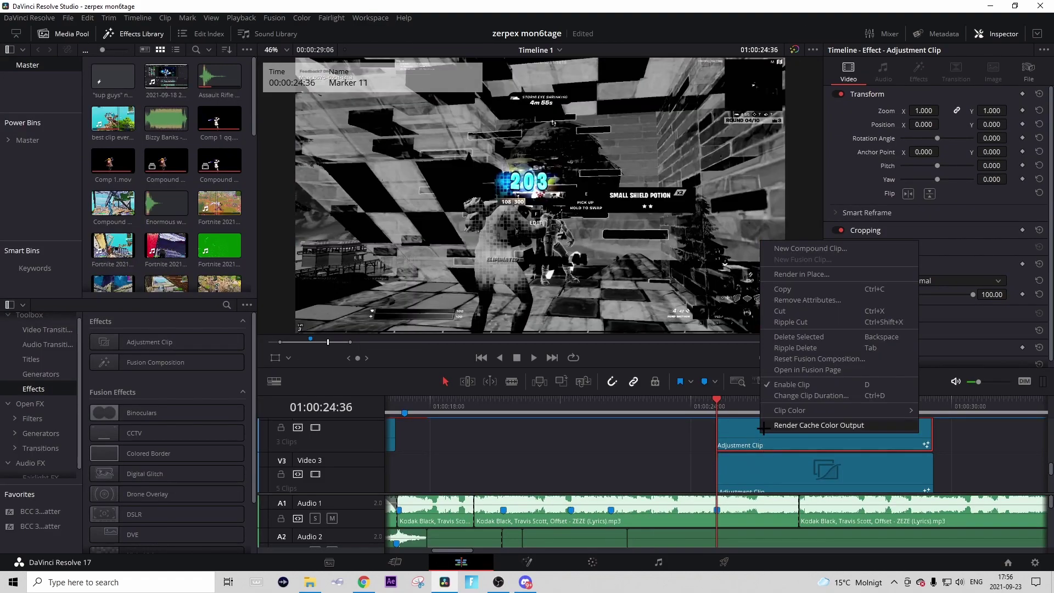
{"action": "left_click", "coordinate": [797, 422]}
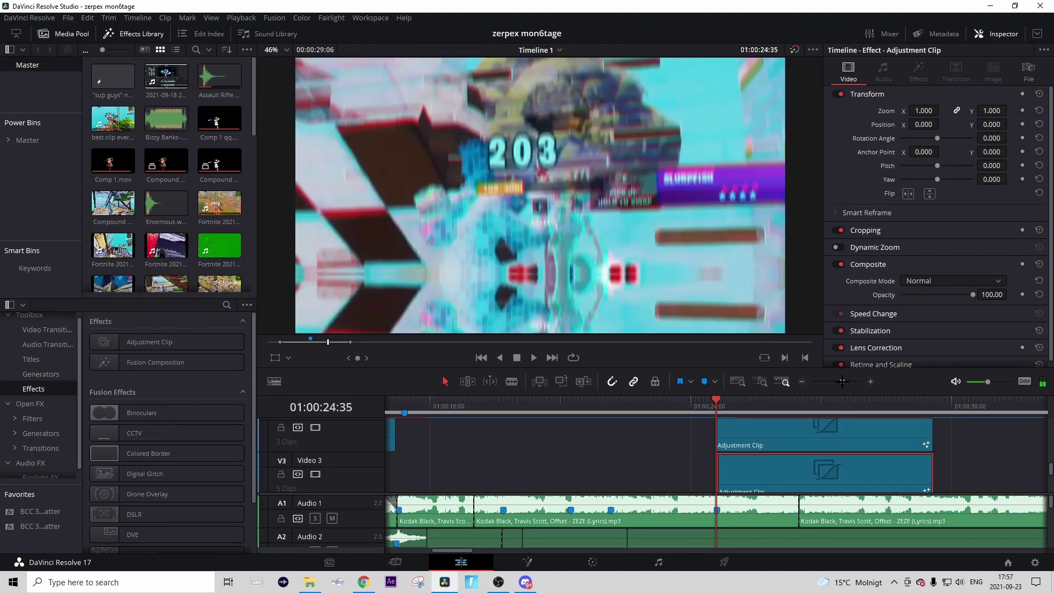
Shorten the stacked Video 3 and Video 4 adjustment clips so both end at the next cut in the Audio 1 track
{"action": "scroll", "coordinate": [901, 463], "scroll_direction": "down", "scroll_amount": 4}
{"action": "scroll", "coordinate": [927, 450], "scroll_direction": "up", "scroll_amount": 3}
{"action": "scroll", "coordinate": [928, 446], "scroll_direction": "up", "scroll_amount": 1}
{"action": "left_click", "coordinate": [735, 399]}
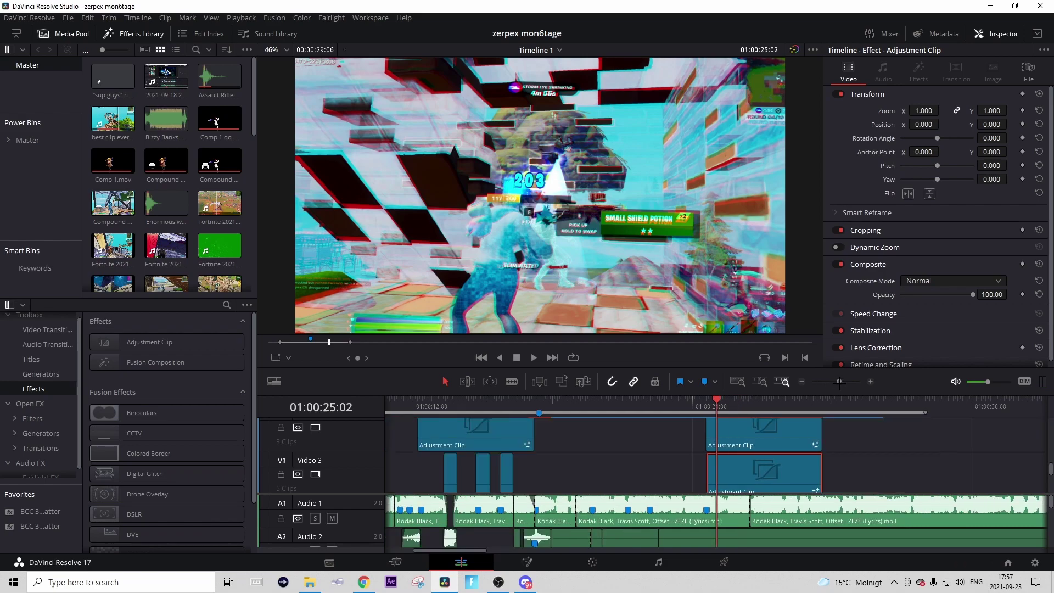
{"action": "left_click_drag", "start_coordinate": [842, 381], "coordinate": [839, 381]}
{"action": "scroll", "coordinate": [832, 460], "scroll_direction": "down", "scroll_amount": 1}
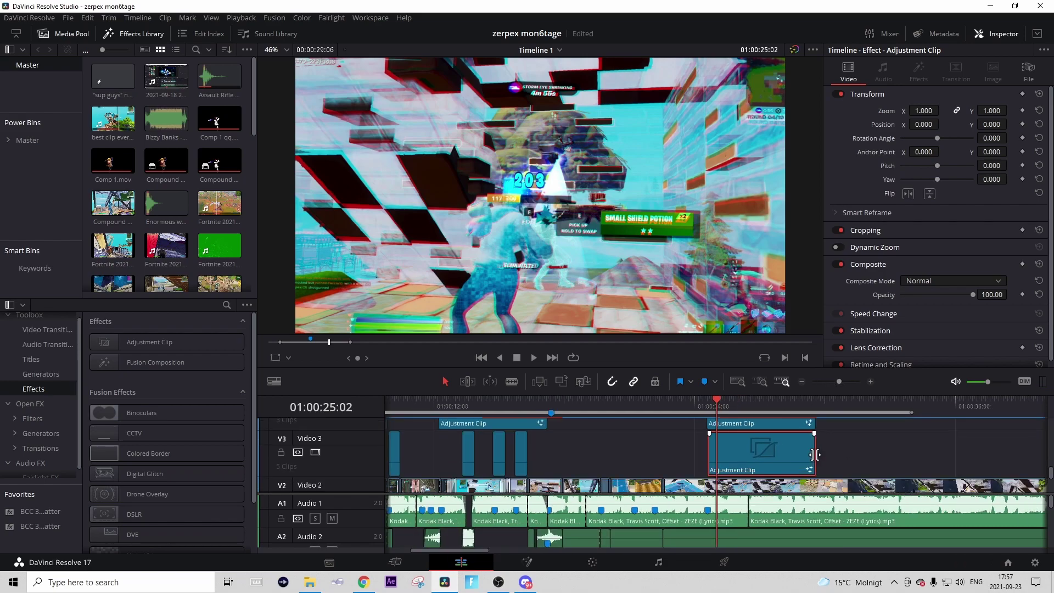
{"action": "left_click_drag", "start_coordinate": [815, 454], "coordinate": [748, 446]}
{"action": "scroll", "coordinate": [779, 453], "scroll_direction": "up", "scroll_amount": 2}
{"action": "left_click", "coordinate": [785, 445]}
{"action": "right_click", "coordinate": [726, 441]}
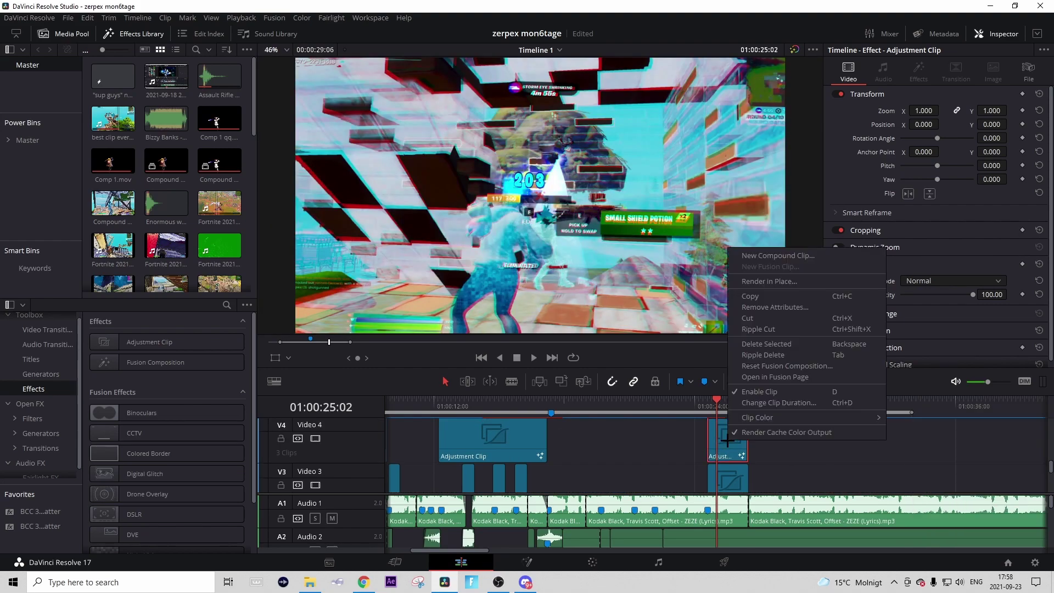
{"action": "left_click", "coordinate": [722, 453]}
{"action": "scroll", "coordinate": [722, 456], "scroll_direction": "down", "scroll_amount": 1}
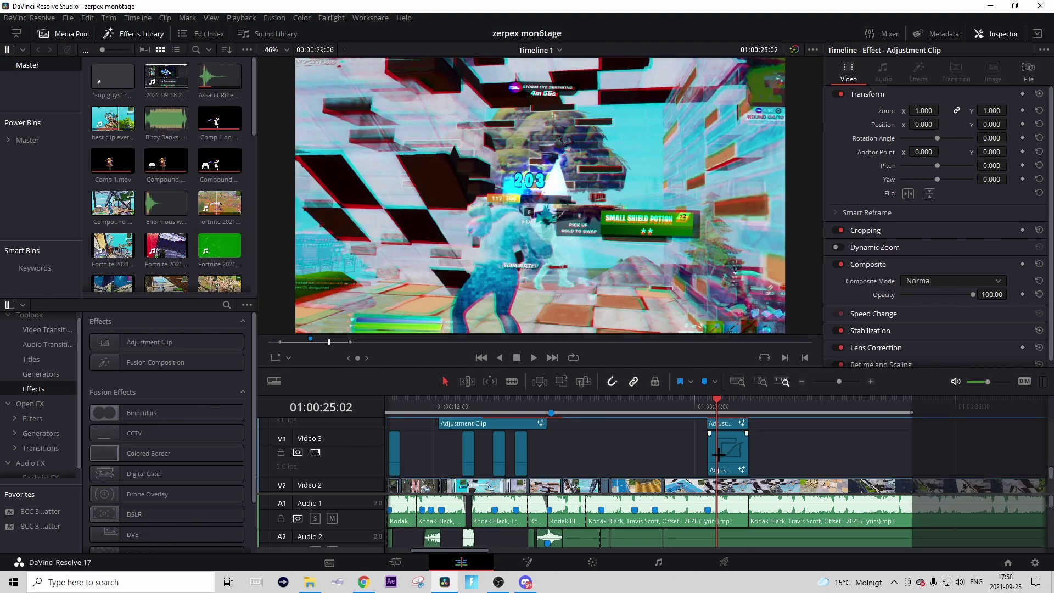
Add another adjustment clip to Video 3 so it ends exactly where the existing kill-effect adjustment clip begins
{"action": "left_click", "coordinate": [112, 344]}
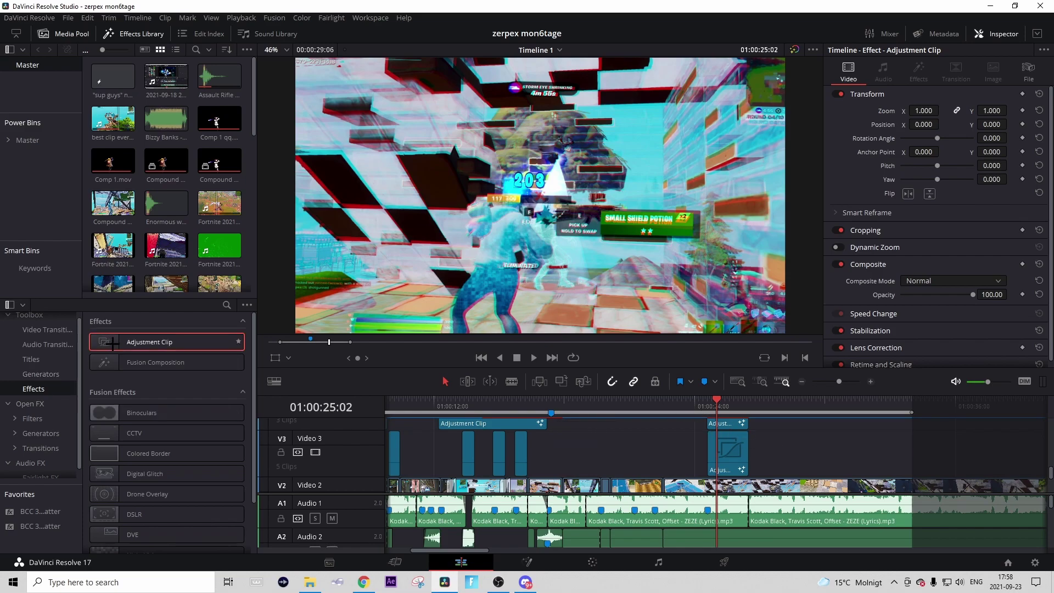
{"action": "left_click_drag", "start_coordinate": [112, 344], "coordinate": [601, 462]}
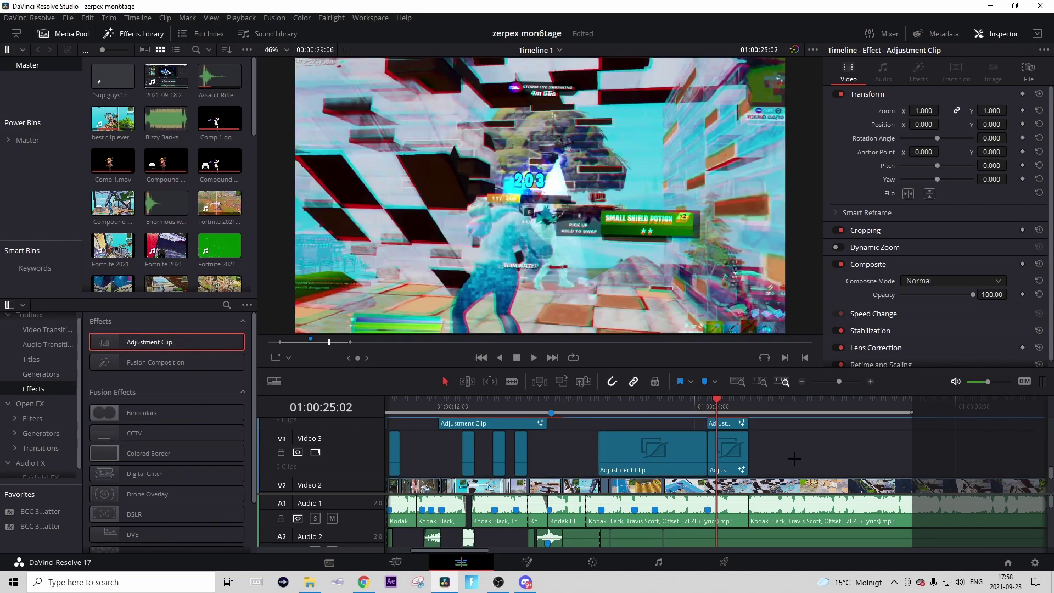
{"action": "left_click", "coordinate": [687, 403]}
{"action": "left_click", "coordinate": [870, 381]}
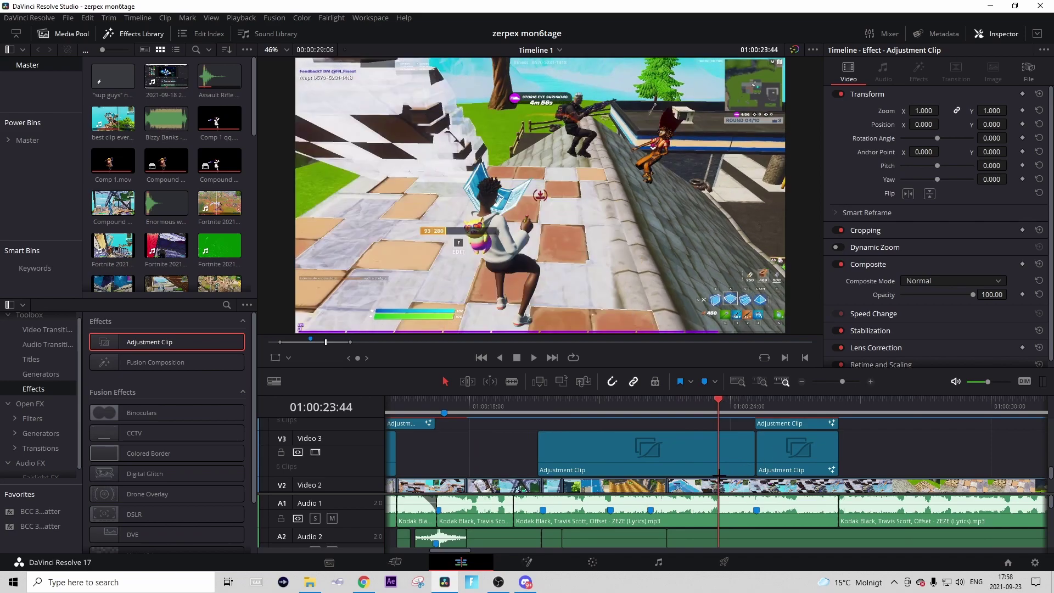
{"action": "left_click_drag", "start_coordinate": [719, 476], "coordinate": [721, 474]}
{"action": "left_click_drag", "start_coordinate": [700, 458], "coordinate": [705, 458]}
{"action": "left_click", "coordinate": [929, 445]}
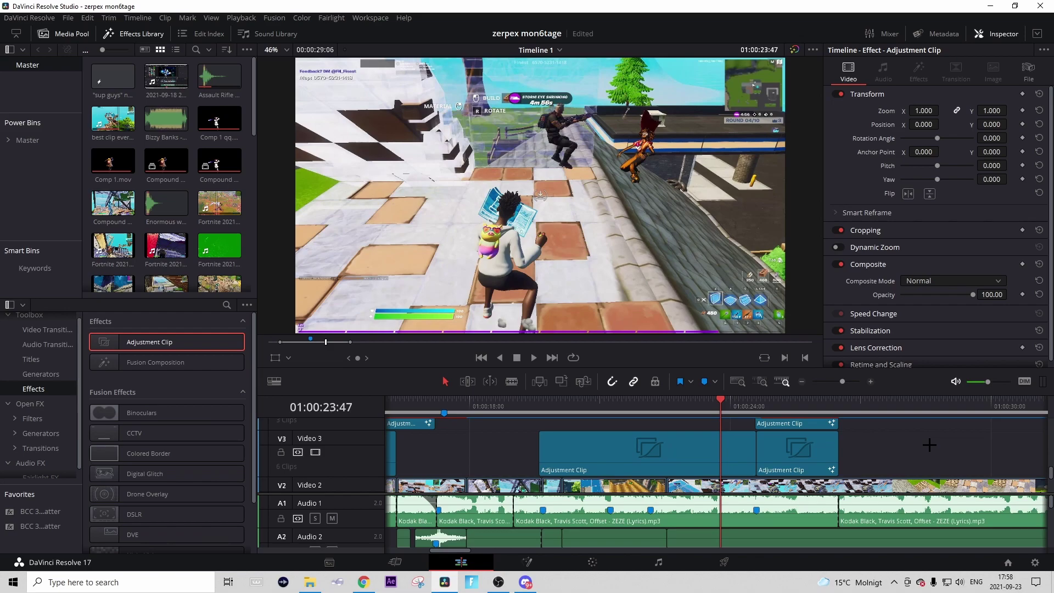
Open the new adjustment clip in Fusion and insert the saved S_BlurMoCurves1, FlickerAddition1, CameraShake1 and ColorCorrector1 preset nodes between MediaIn1 and MediaOut1
{"action": "right_click", "coordinate": [638, 446]}
{"action": "left_click", "coordinate": [708, 384]}
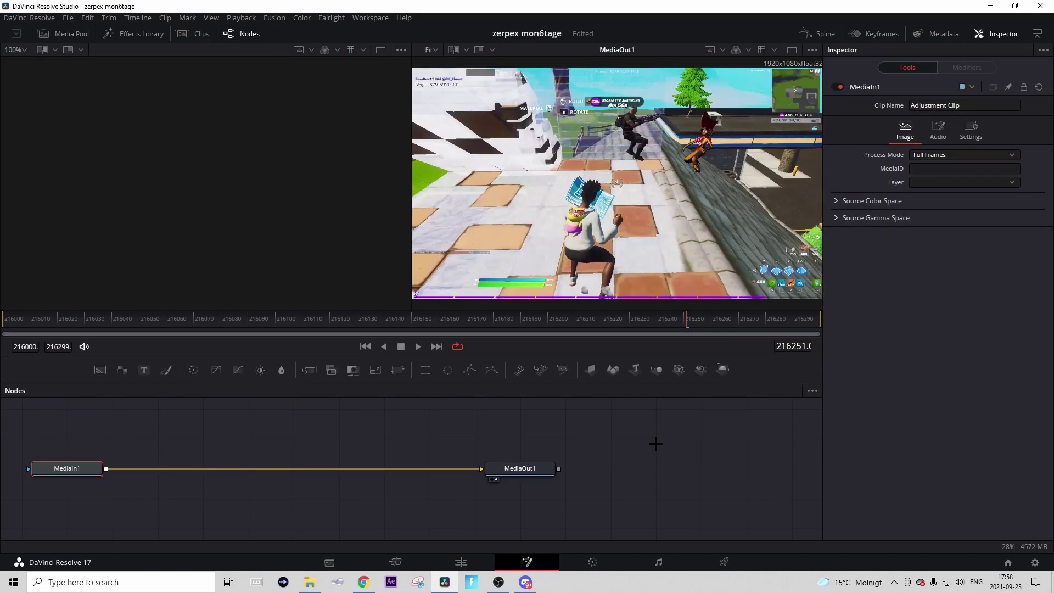
{"action": "key", "text": "alt+Tab"}
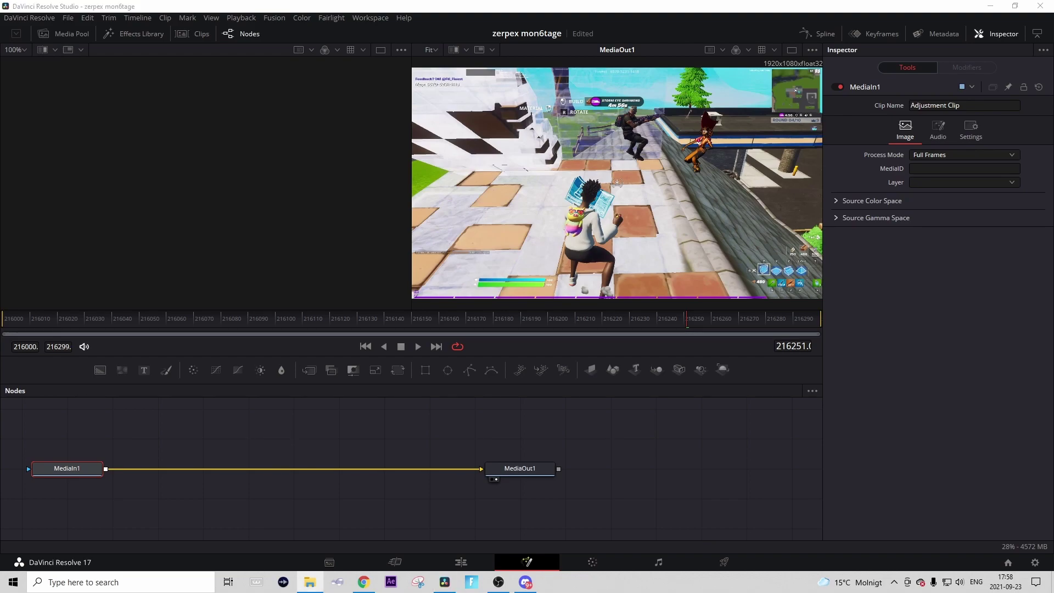
{"action": "left_click_drag", "start_coordinate": [1043, 369], "coordinate": [301, 468]}
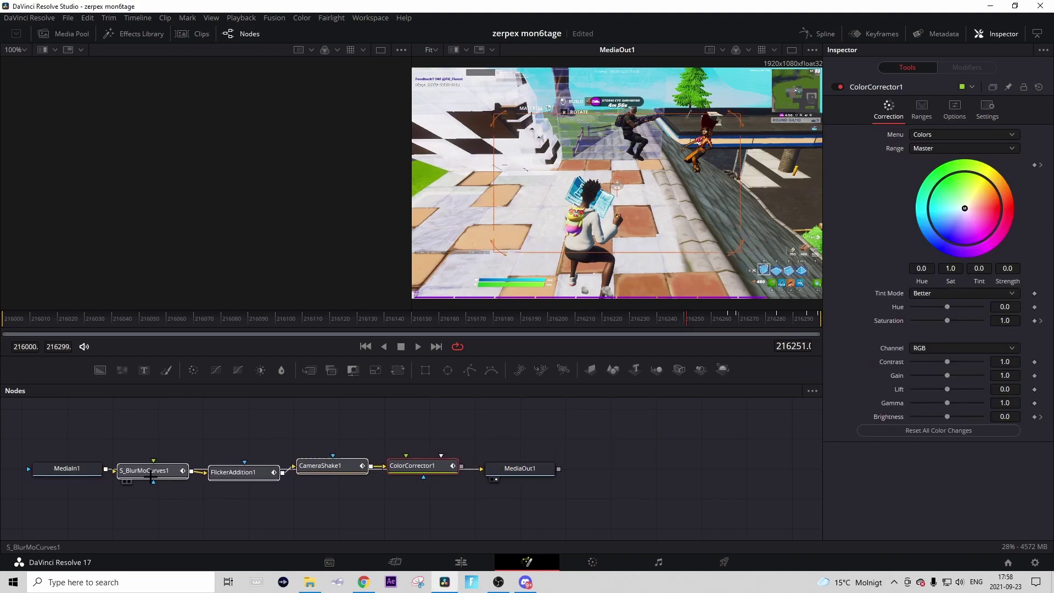
{"action": "left_click_drag", "start_coordinate": [480, 470], "coordinate": [126, 477]}
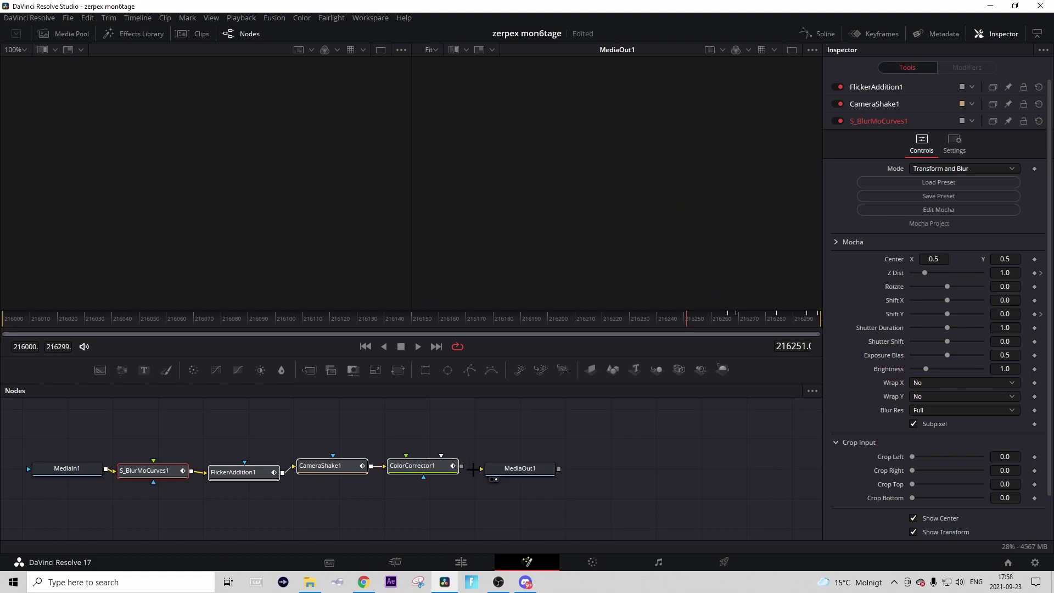
{"action": "left_click_drag", "start_coordinate": [464, 469], "coordinate": [481, 469]}
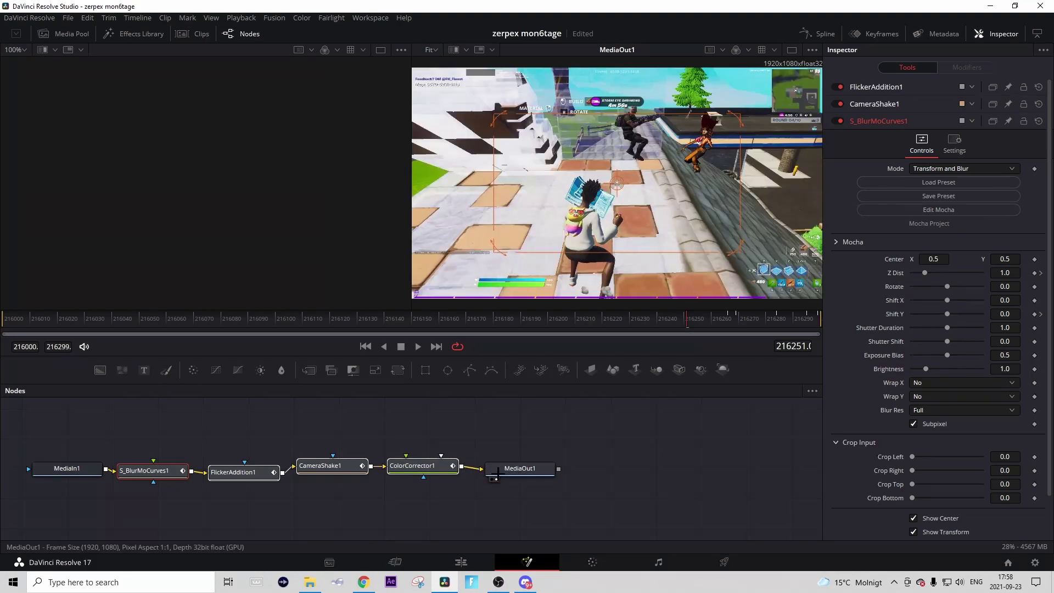
Return to the Edit page and enable Render Cache Color Output for the new Video 3 adjustment clip
{"action": "left_click", "coordinate": [461, 561]}
{"action": "right_click", "coordinate": [710, 453]}
{"action": "left_click", "coordinate": [737, 446]}
{"action": "key", "text": "space"}
{"action": "key", "text": "space"}
{"action": "right_click", "coordinate": [675, 460]}
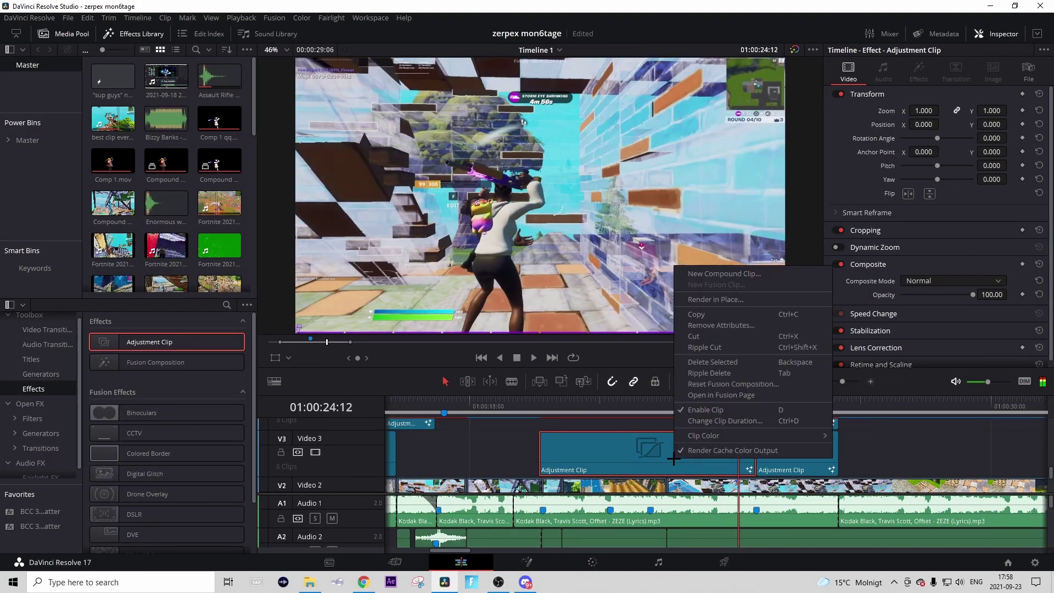
{"action": "left_click", "coordinate": [661, 460]}
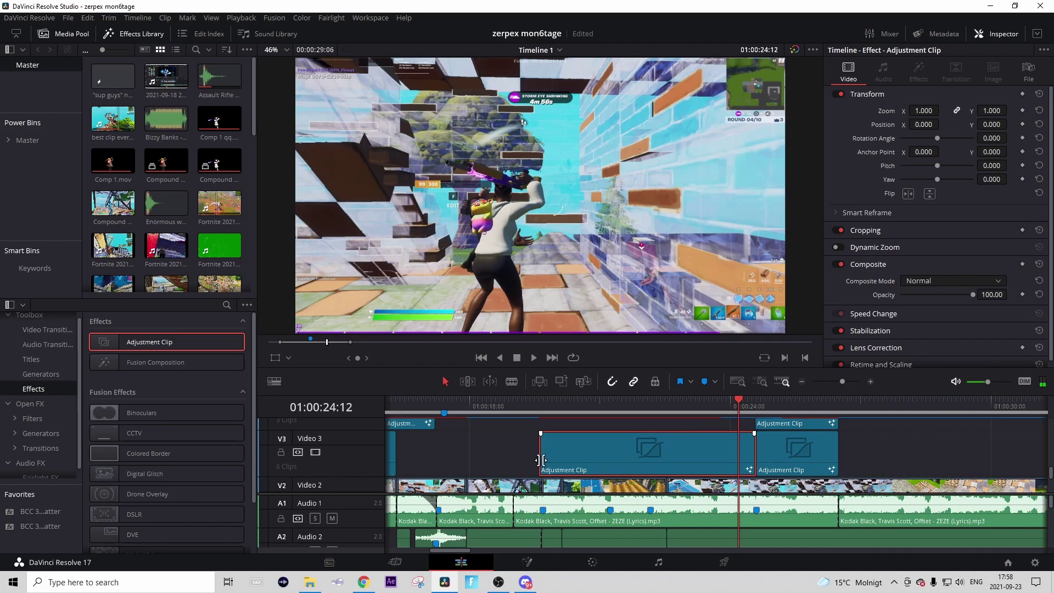
Trim the start of the new Video 3 adjustment clip so about its last third remains, and play the transition into the kill
{"action": "left_click_drag", "start_coordinate": [542, 456], "coordinate": [683, 446]}
{"action": "key", "text": "space"}
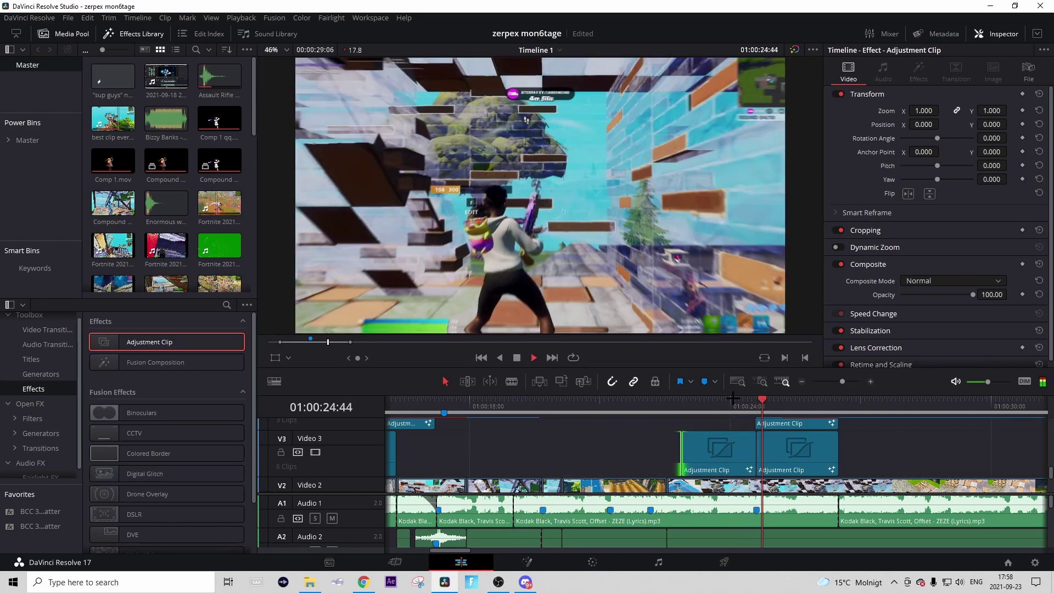